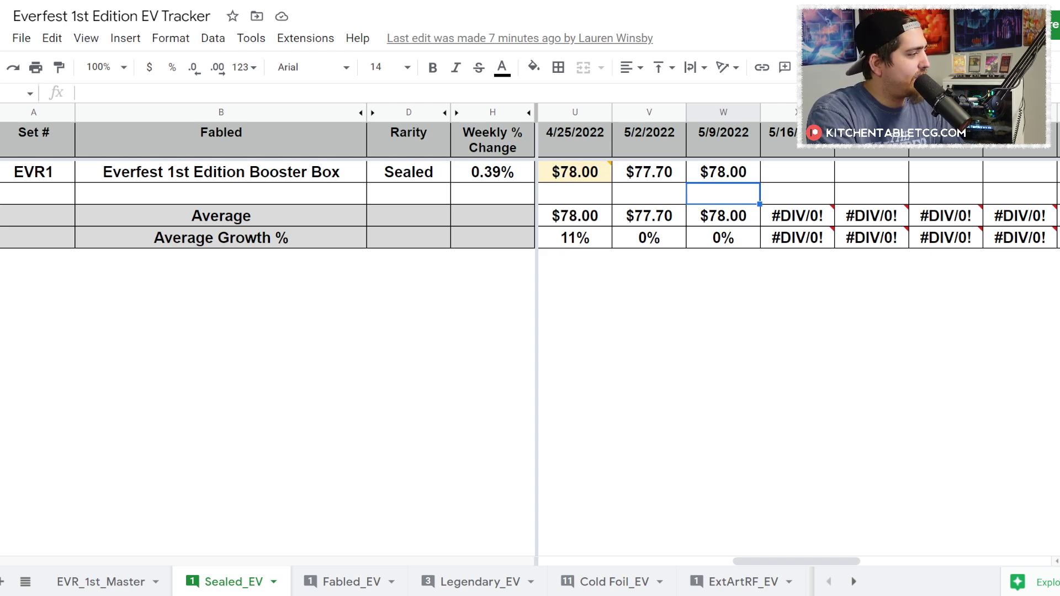
Step: Open the Fabled_EV sheet, then review Grandeur of Valahai's price history and latest sales on TCGplayer
left_click(342, 582)
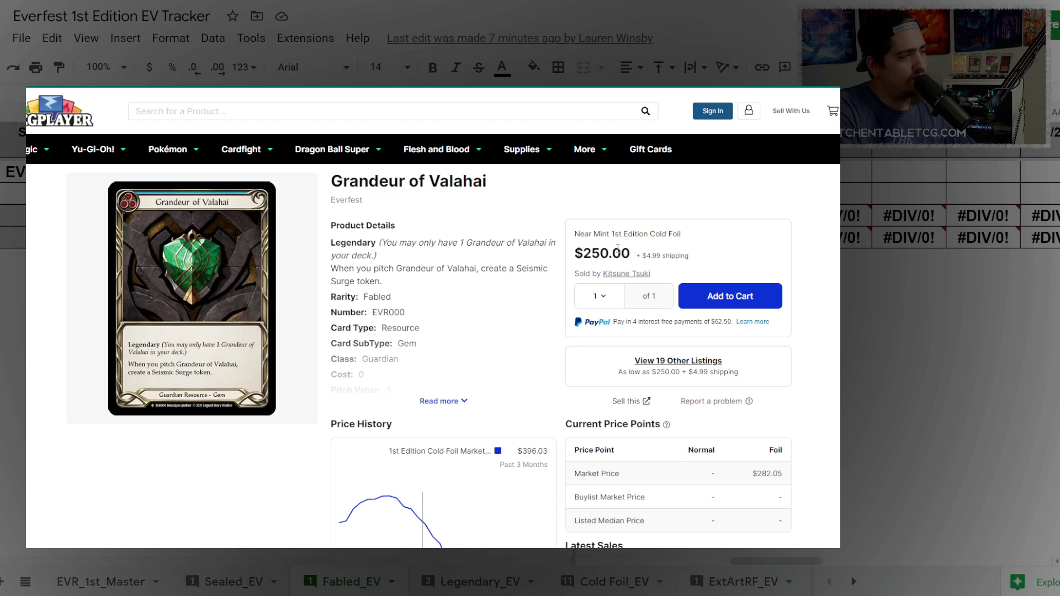
scroll(617, 246, "down", 5)
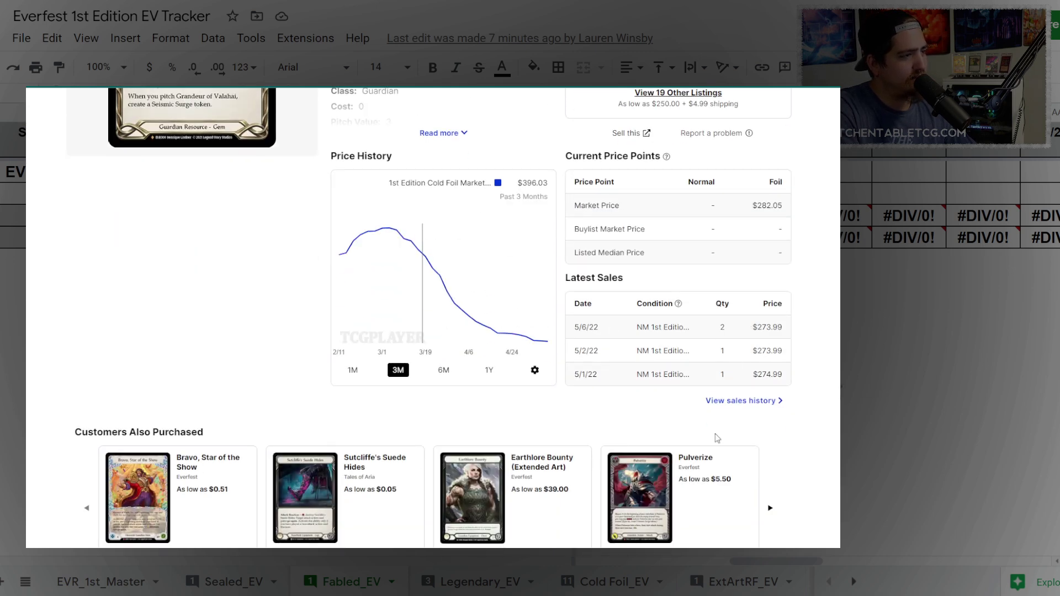
scroll(728, 393, "up", 3)
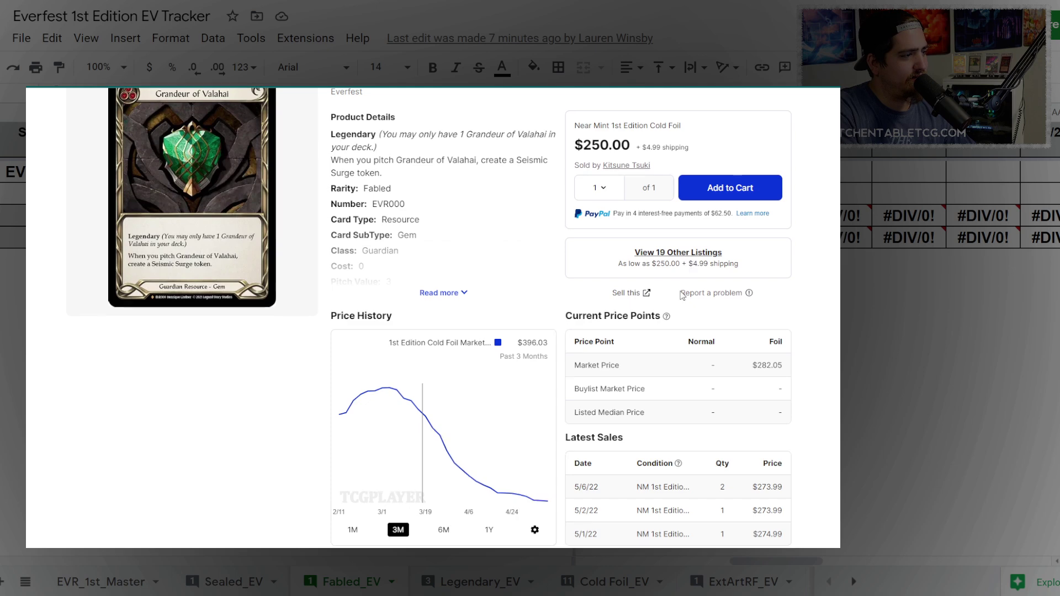
scroll(682, 296, "down", 2)
Step: Open Grandeur of Valahai's full sales history and examine the dates and prices of its recent 1st Edition Cold Foil sales
left_click(752, 454)
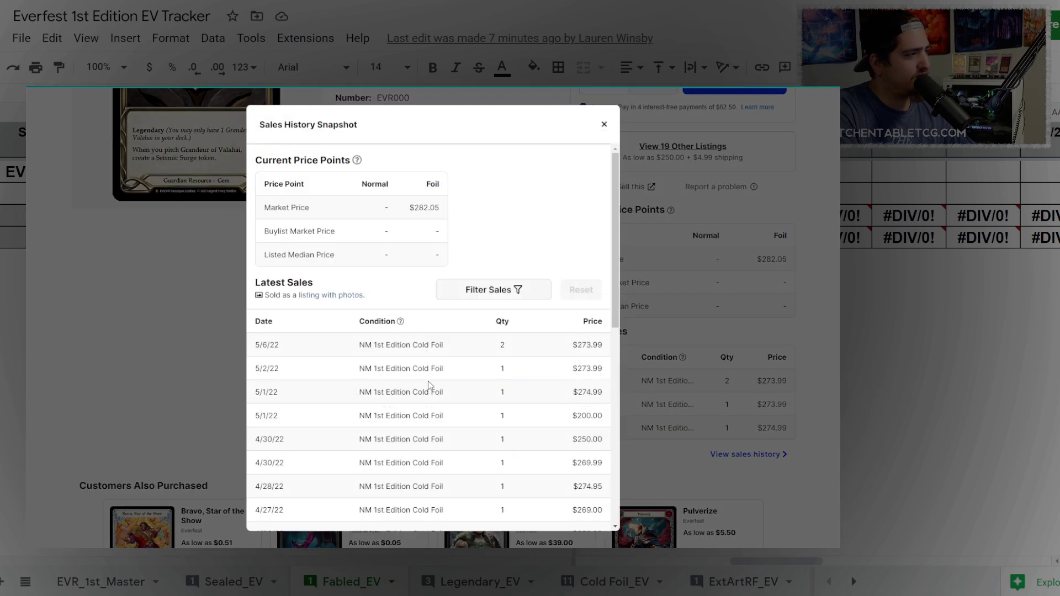
scroll(451, 342, "down", 2)
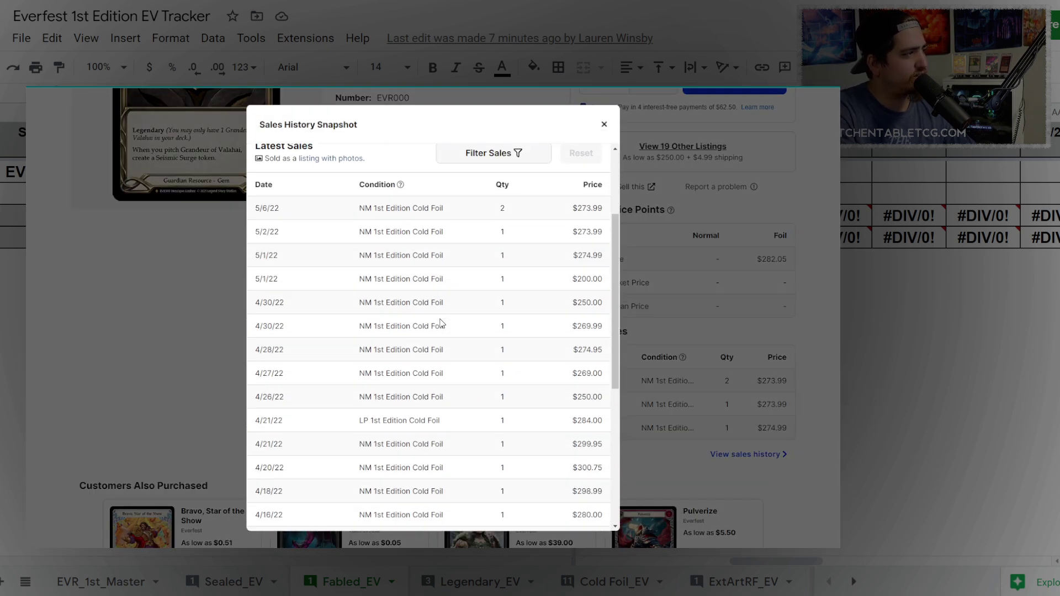
scroll(442, 325, "down", 1)
scroll(442, 324, "up", 3)
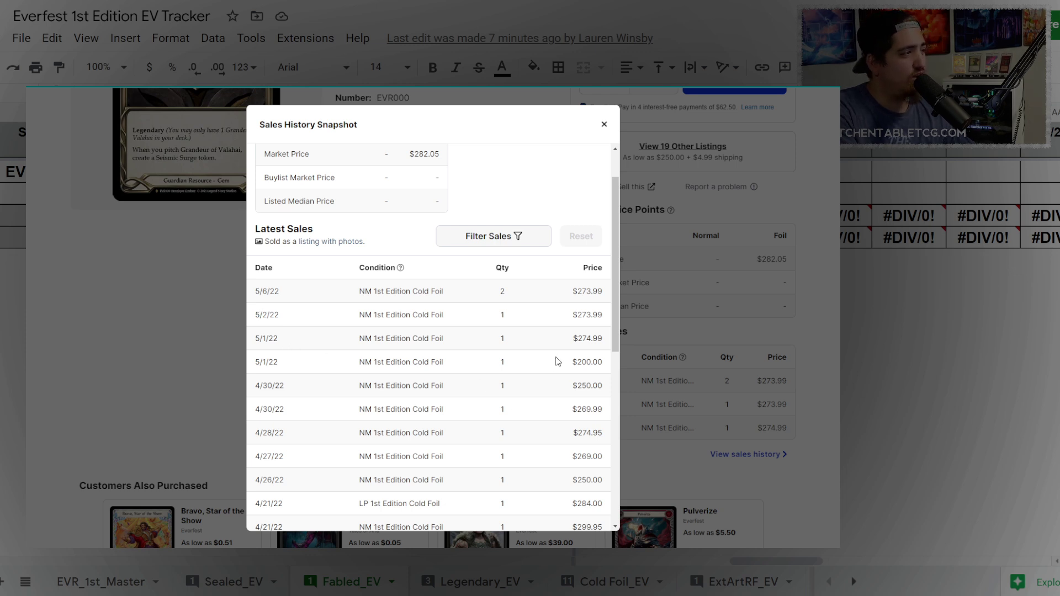
left_click_drag(557, 362, 364, 279)
left_click(455, 327)
triple_click(455, 326)
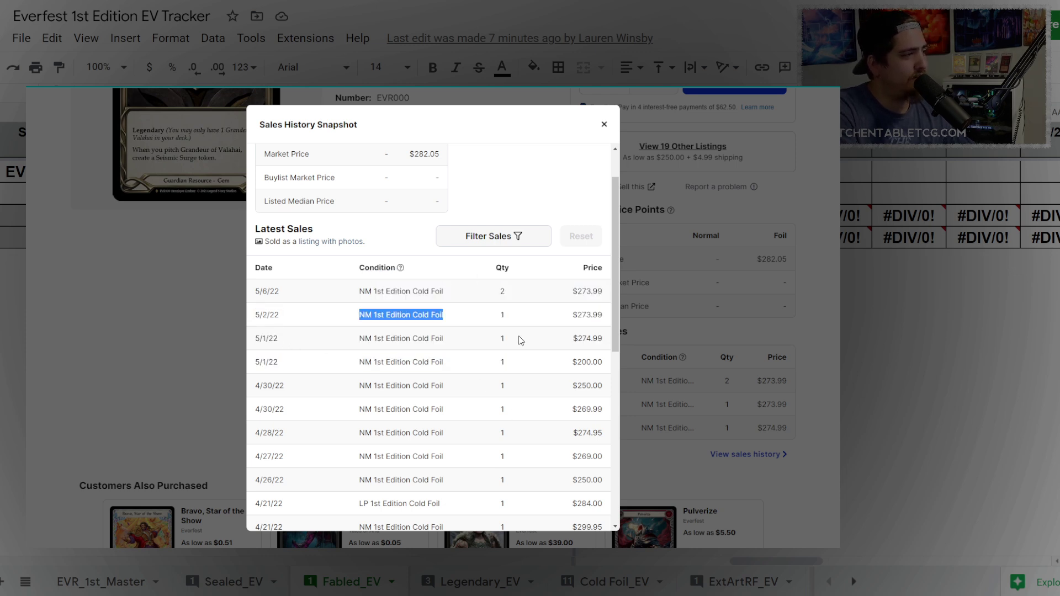
left_click(518, 339)
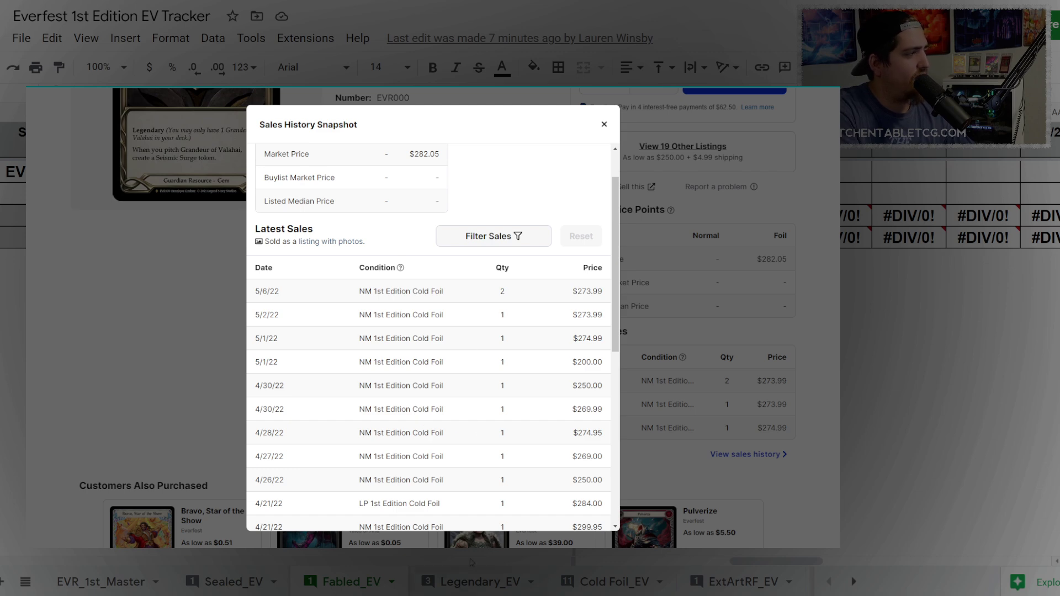
left_click_drag(271, 310, 296, 310)
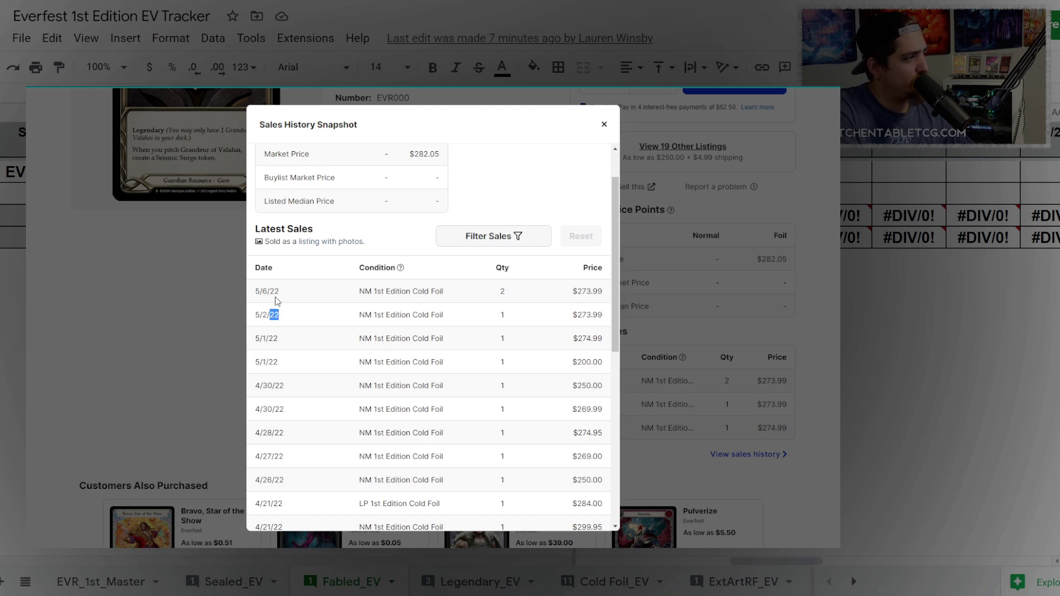
left_click(329, 338)
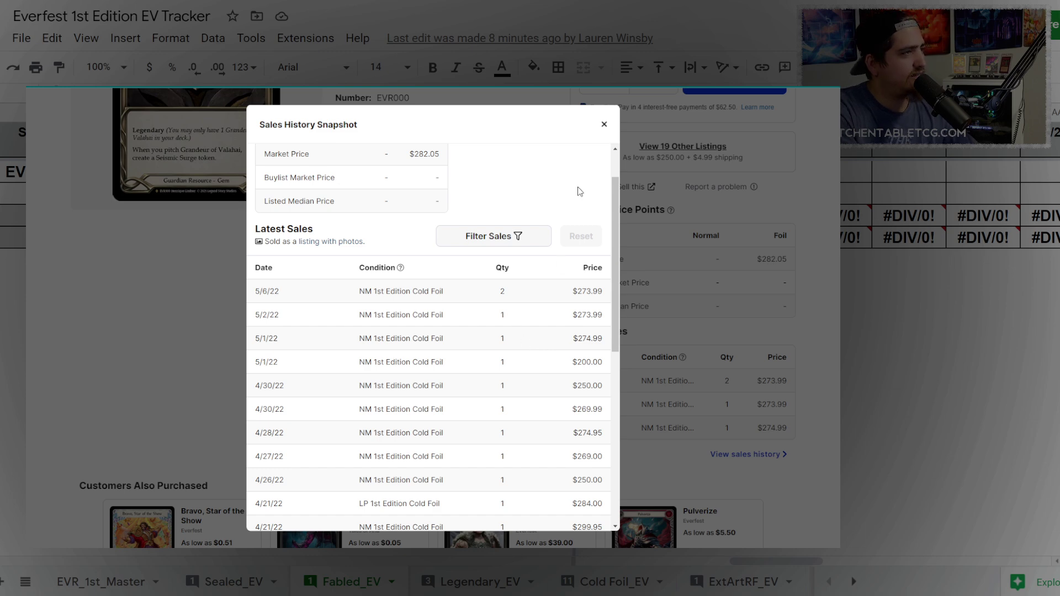
Step: Close the sales history snapshot and review Grandeur of Valahai's current lowest listing
left_click(605, 124)
scroll(639, 161, "up", 2)
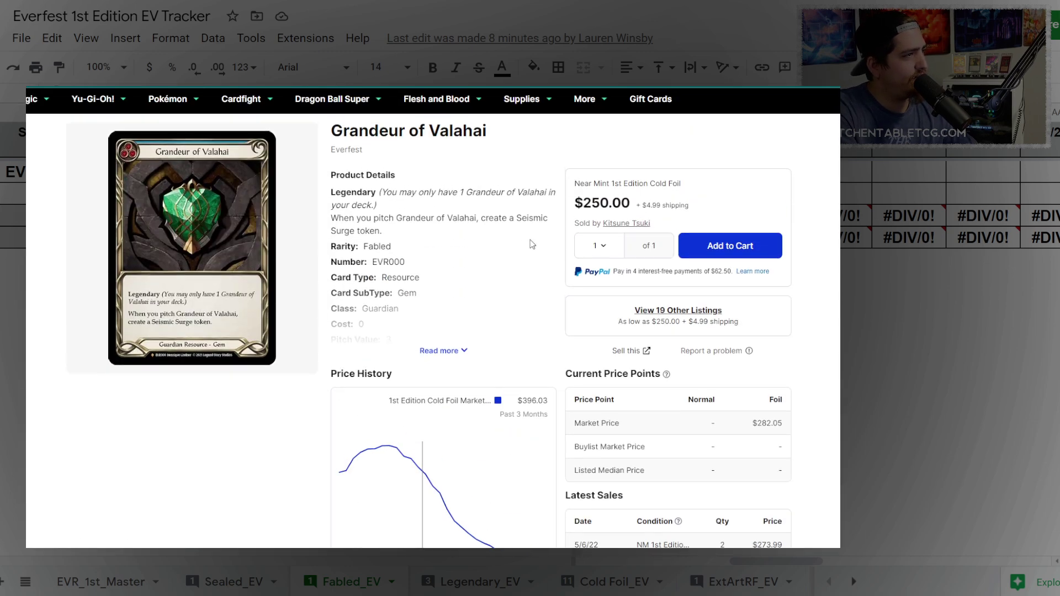
scroll(718, 370, "up", 2)
scroll(661, 328, "down", 1)
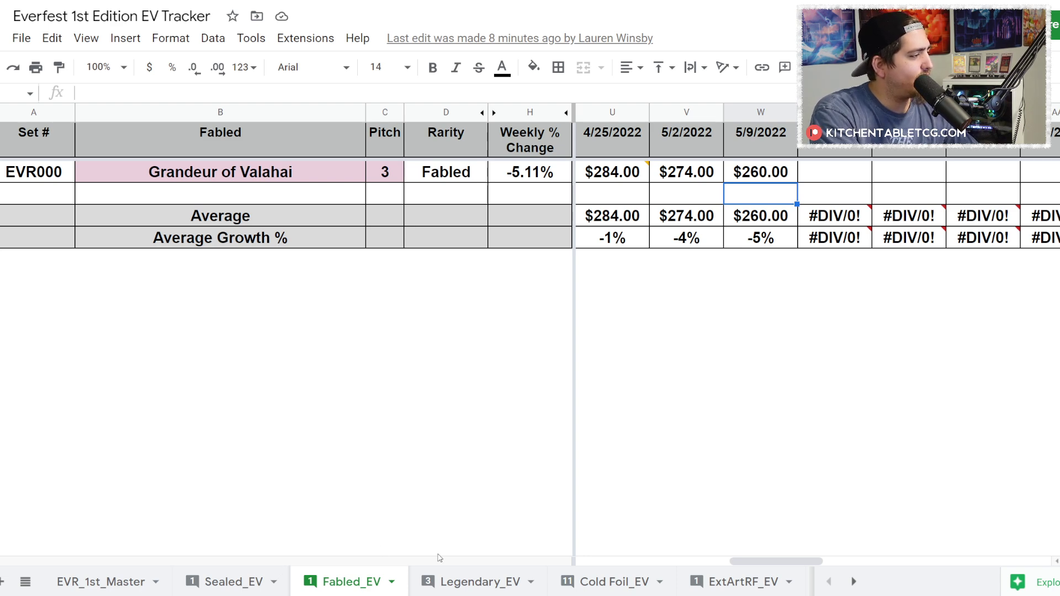
Step: Open the Legendary_EV sheet and inspect the average growth for 5/9/2022 and 5/2/2022
left_click(462, 580)
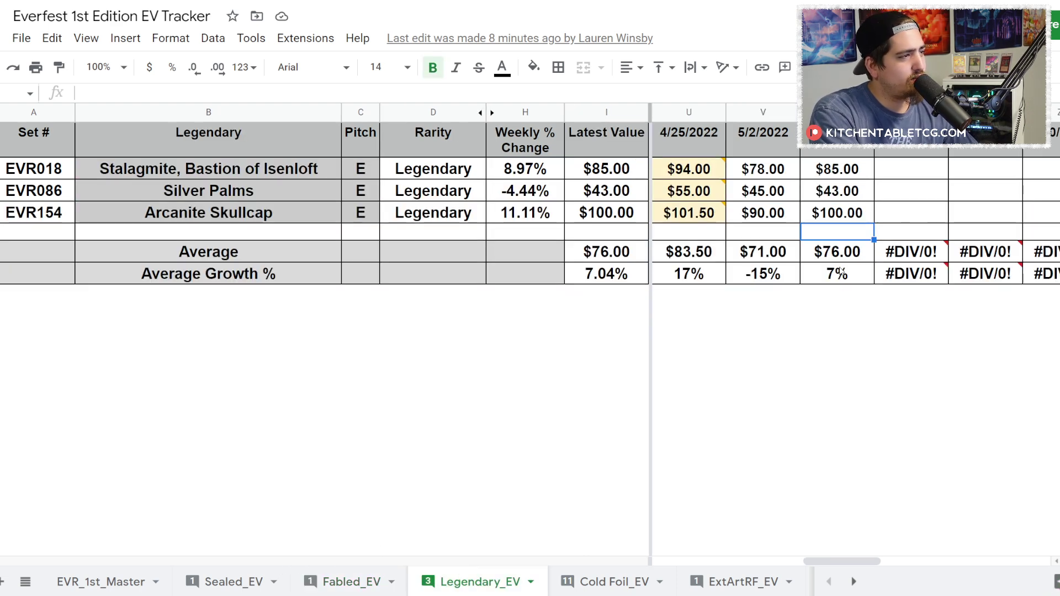
left_click(839, 272)
left_click(748, 278)
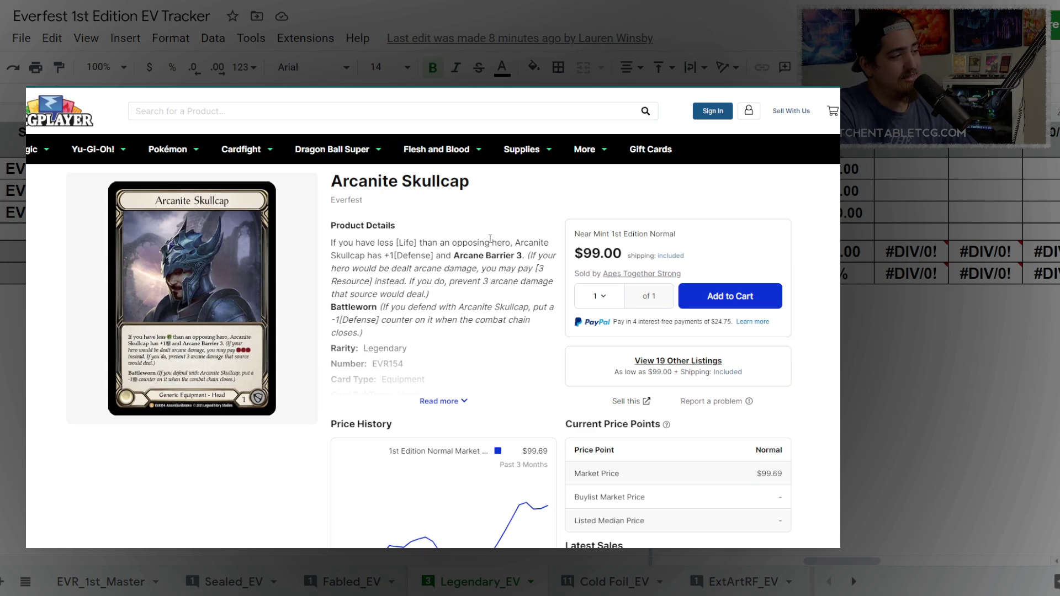
Step: Examine Arcanite Skullcap's price history, current price points and latest sales on TCGplayer
scroll(490, 239, "down", 3)
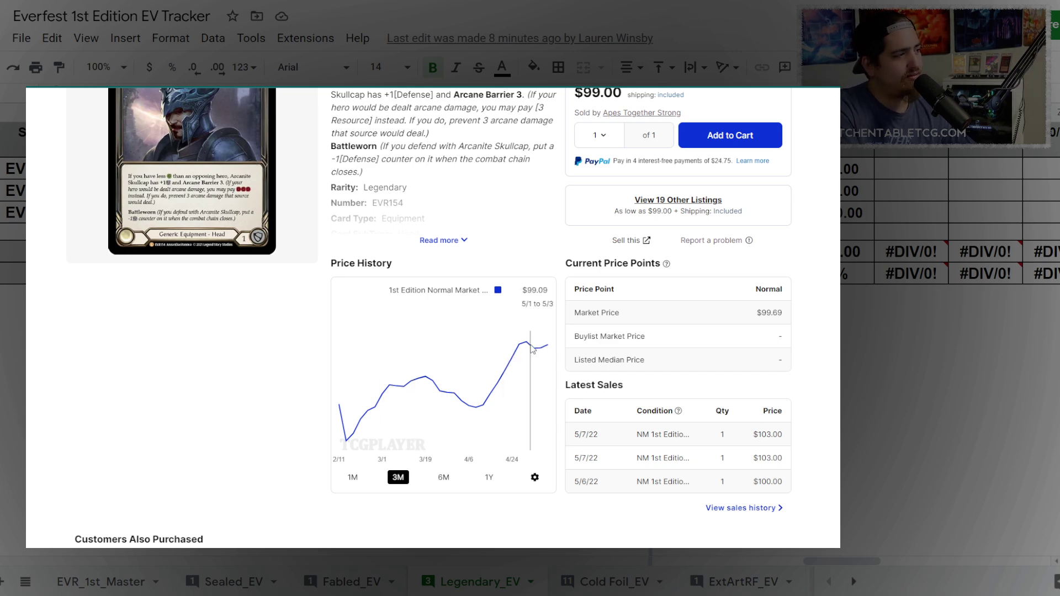
scroll(531, 347, "up", 3)
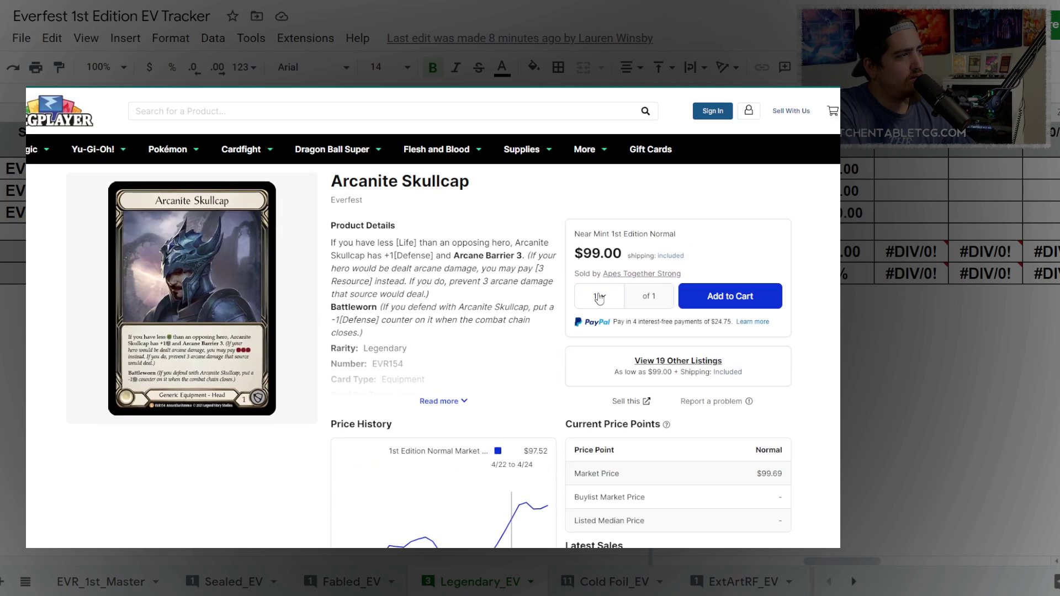
scroll(601, 299, "down", 5)
scroll(628, 306, "up", 2)
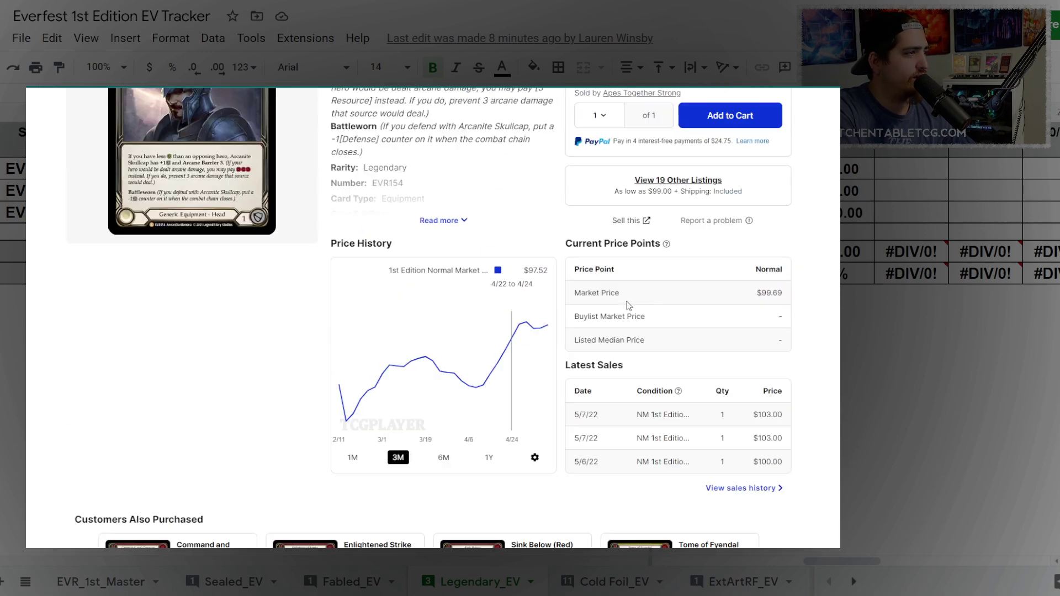
scroll(629, 305, "down", 2)
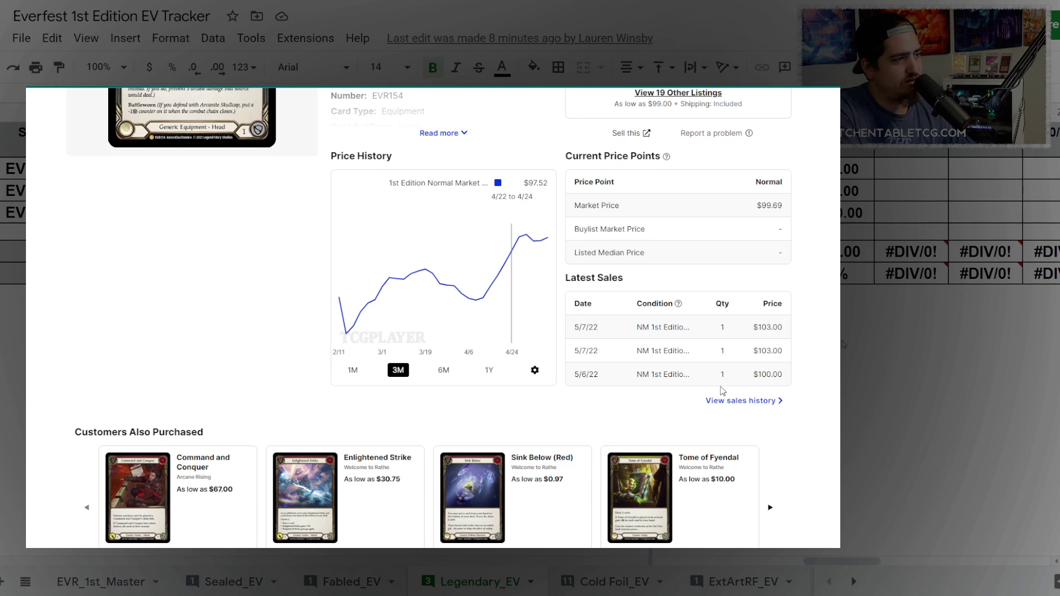
scroll(710, 362, "up", 5)
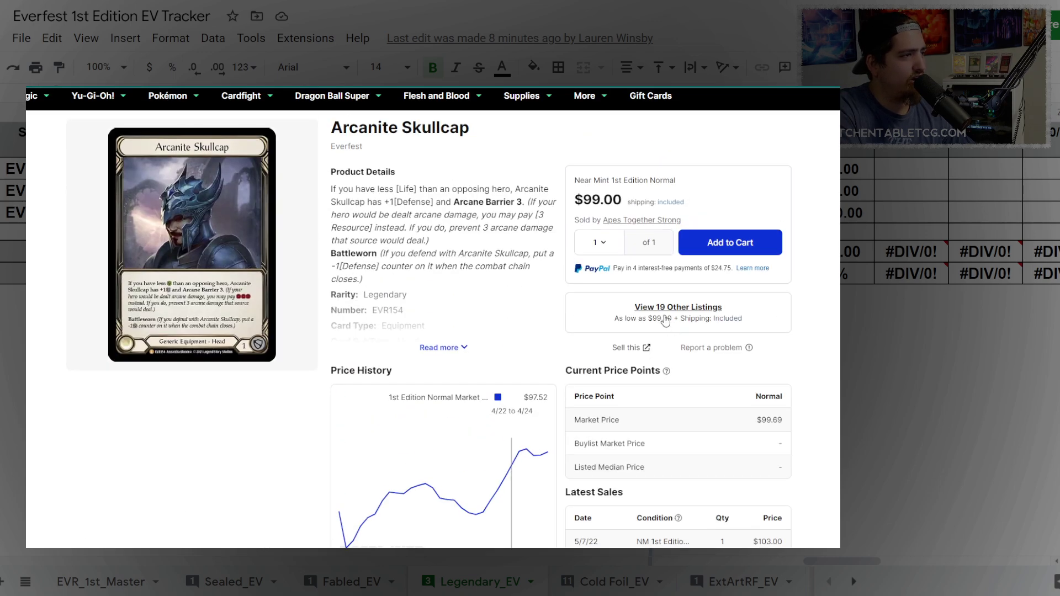
Step: Show the other listings for Arcanite Skullcap and compare the sellers' prices
left_click(666, 321)
scroll(372, 336, "down", 5)
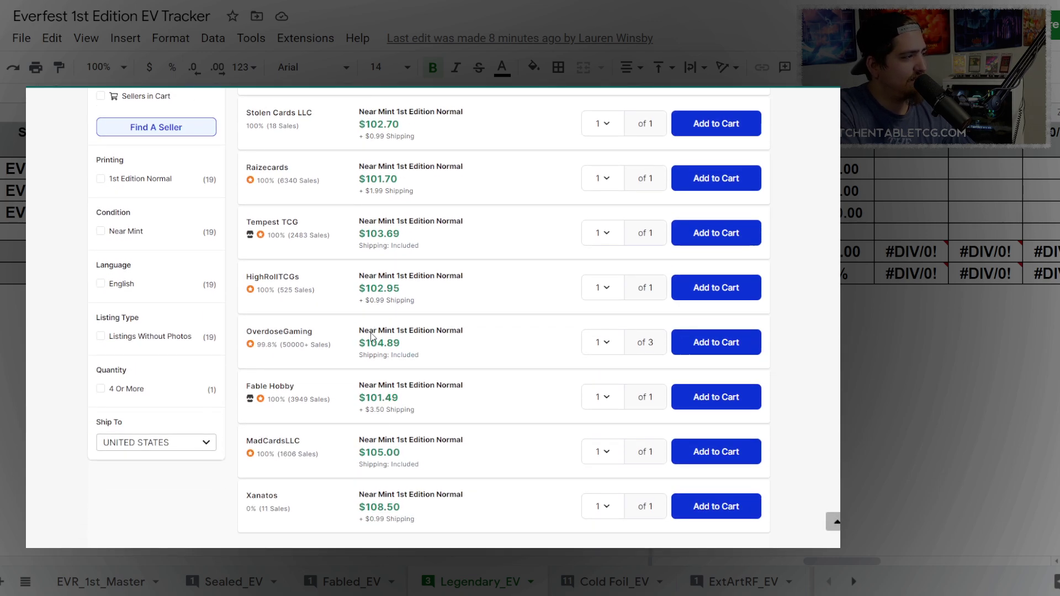
scroll(371, 336, "down", 2)
scroll(376, 304, "up", 3)
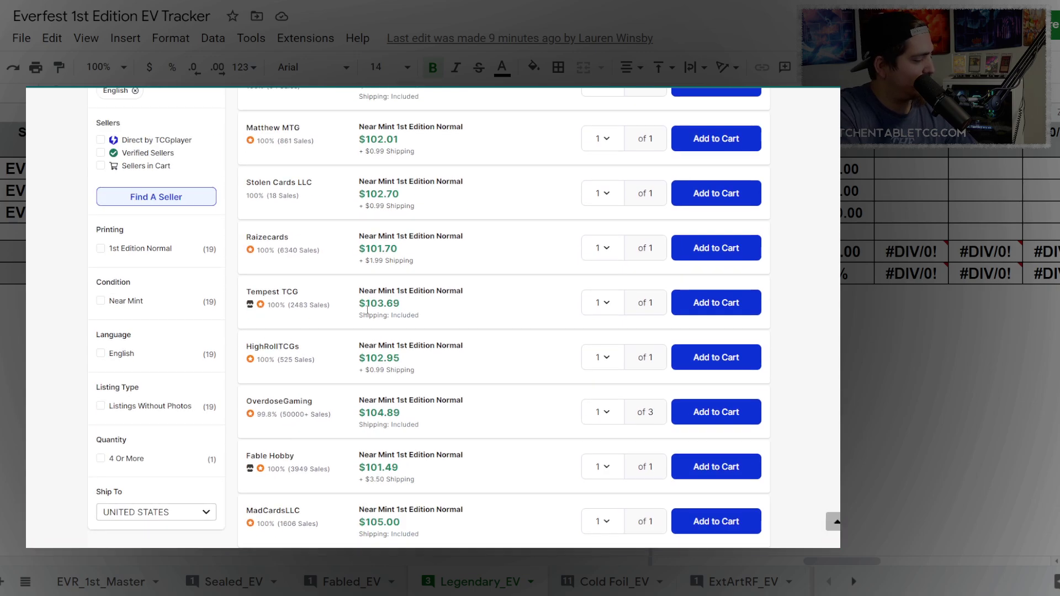
scroll(367, 311, "up", 3)
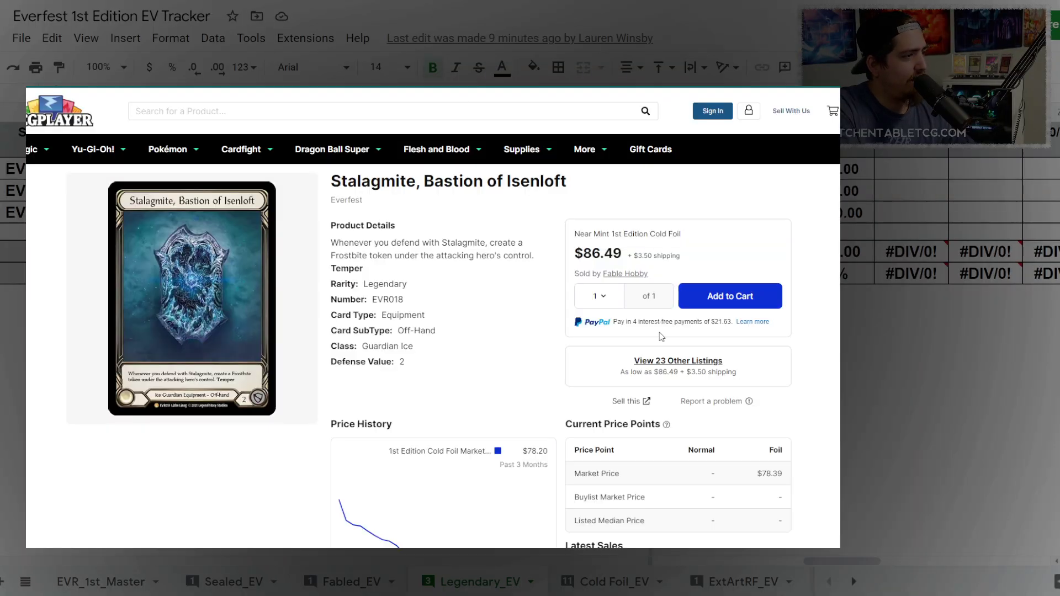
Step: Examine the price history, latest sales and seller listings for Stalagmite, Bastion of Isenloft
scroll(661, 337, "down", 4)
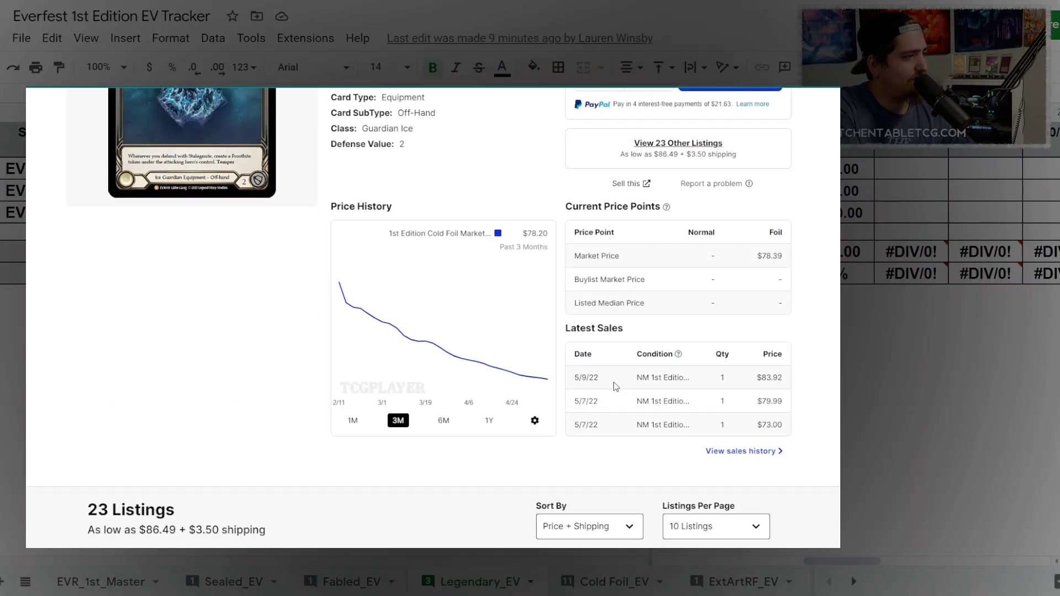
scroll(611, 386, "down", 5)
scroll(527, 337, "down", 3)
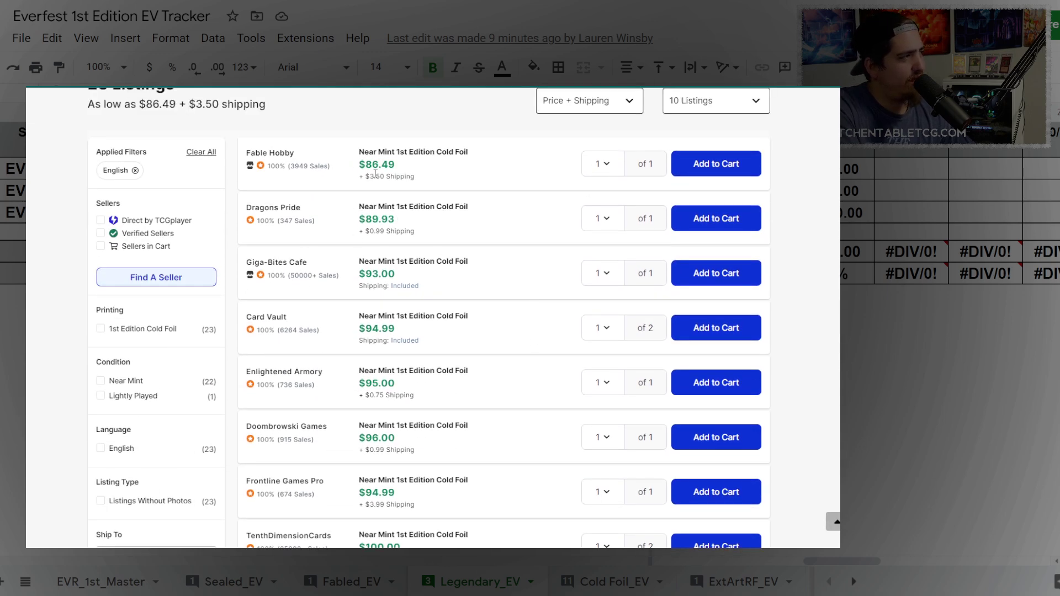
scroll(476, 293, "down", 3)
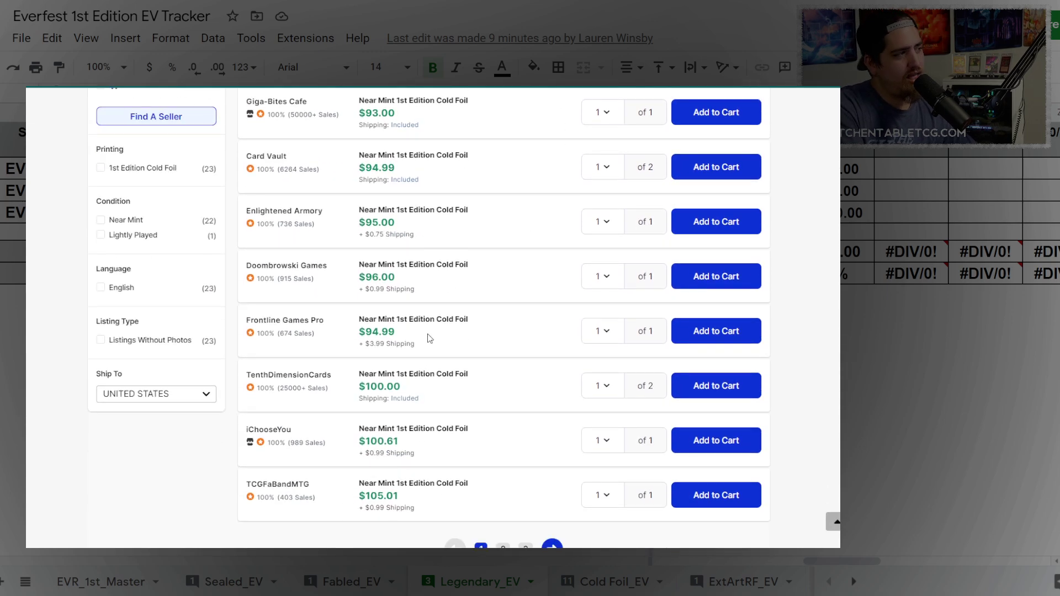
scroll(428, 338, "up", 4)
scroll(429, 310, "down", 1)
scroll(429, 309, "up", 10)
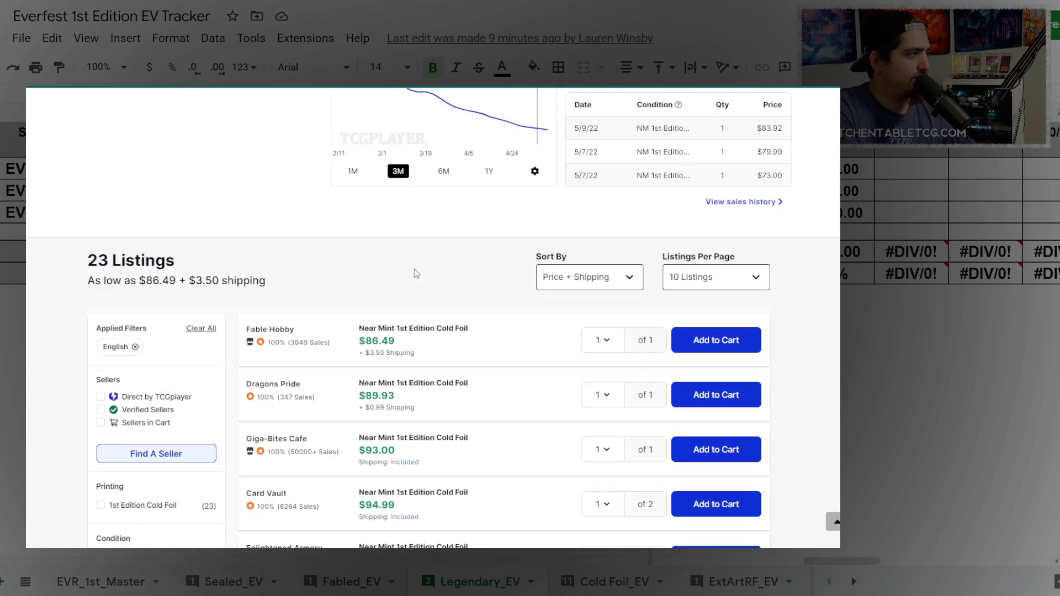
scroll(405, 287, "up", 2)
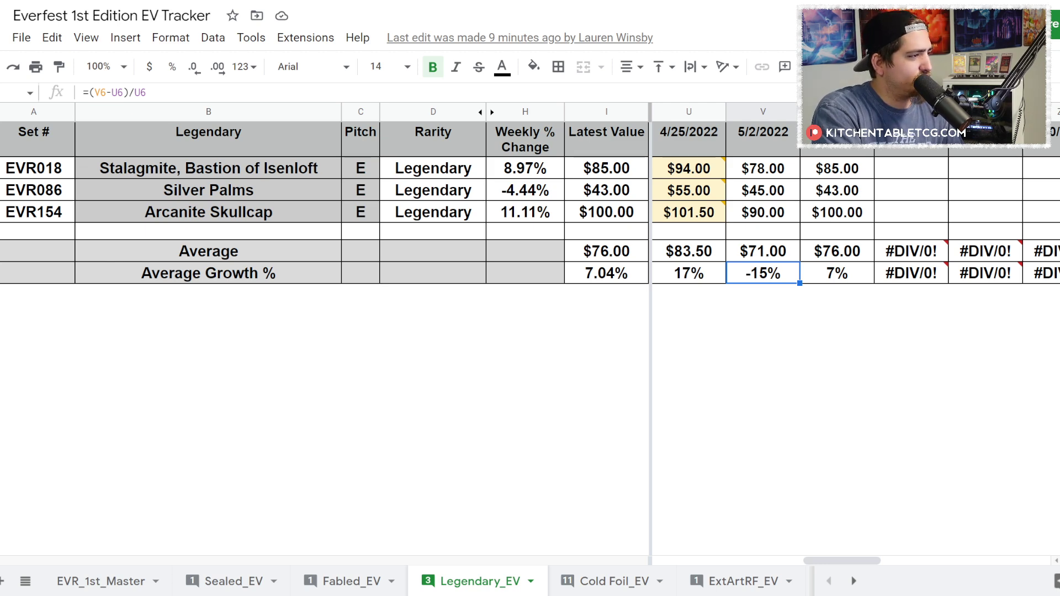
Step: Open the Cold Foil_EV sheet and inspect the 5/9/2022 price of Bravo, Star of the Show CF
left_click(595, 585)
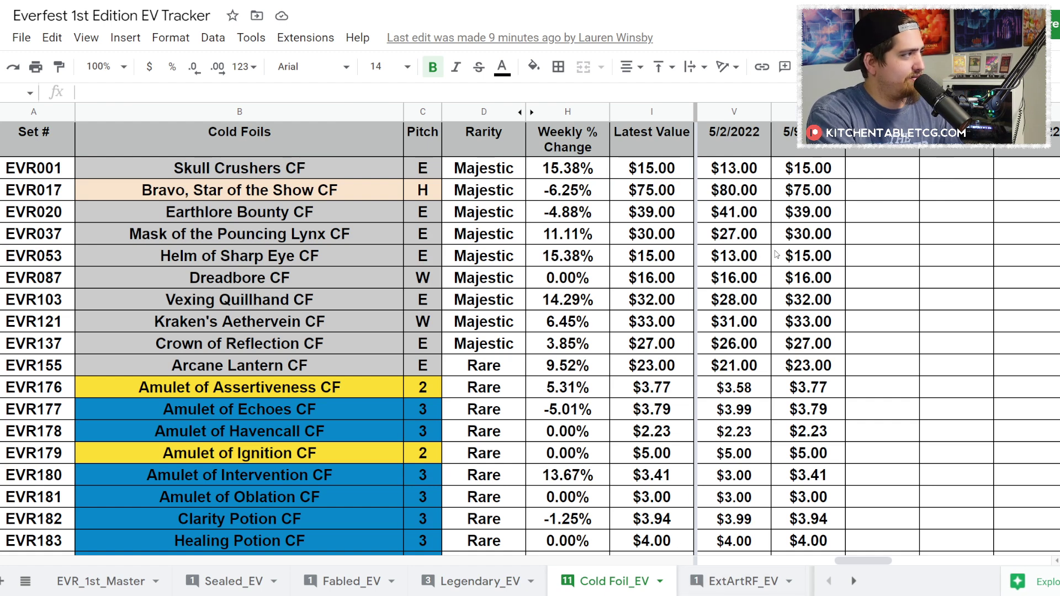
scroll(768, 235, "down", 2)
scroll(777, 245, "up", 2)
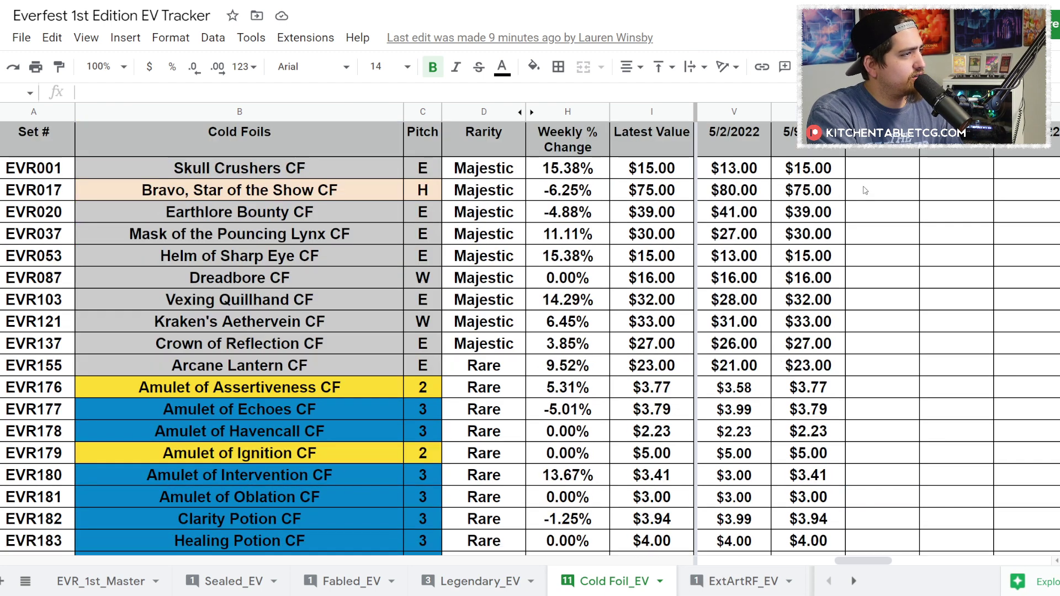
left_click(831, 196)
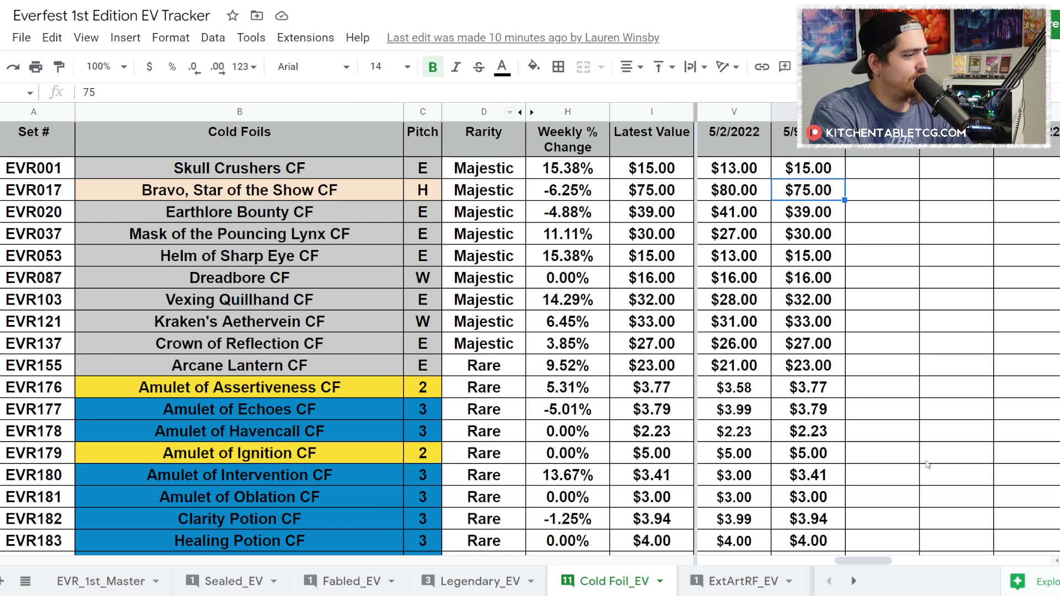
Step: Bring the price columns from 4/18/2022 onward into view and inspect the 5/9/2022 price of Mask of the Pouncing Lynx CF
left_click_drag(855, 561, 841, 577)
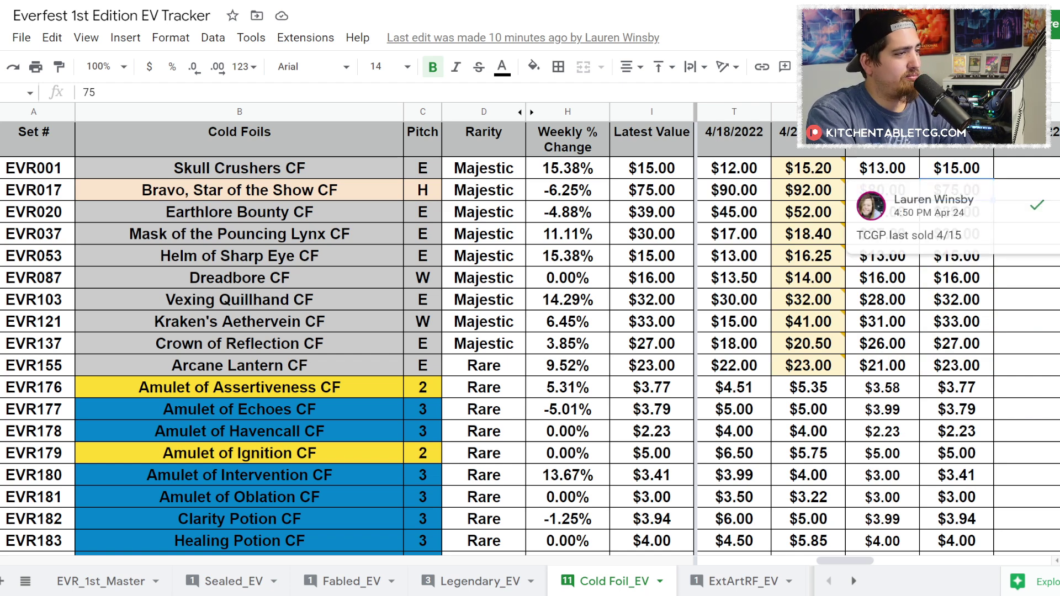
left_click(1027, 322)
left_click(966, 231)
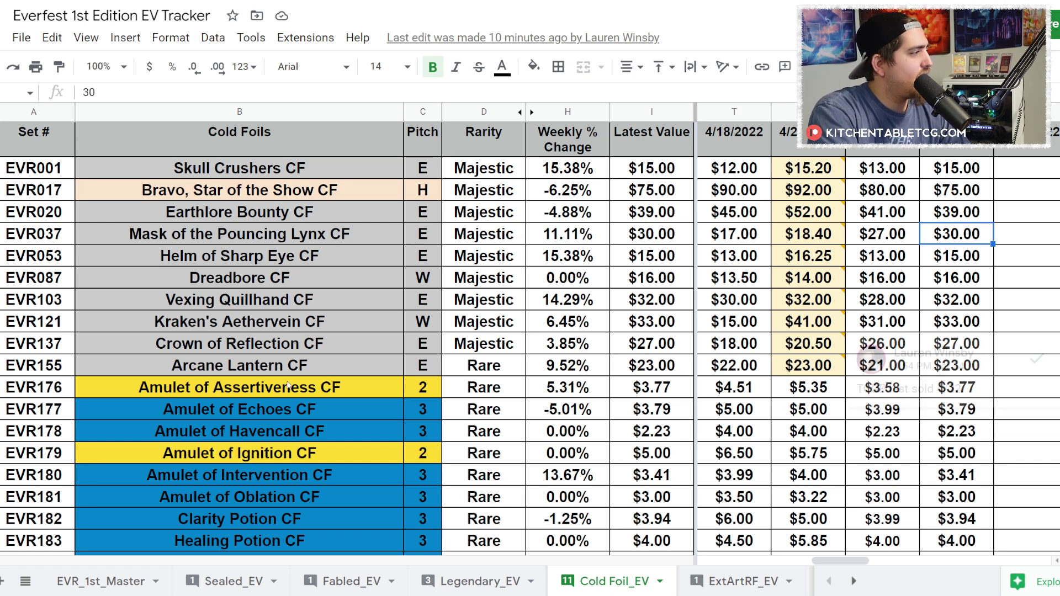
Step: Inspect the weekly percentage changes of Vexing Quillhand CF, Helm of Sharp Eye CF and Bravo, Star of the Show CF
left_click(562, 301)
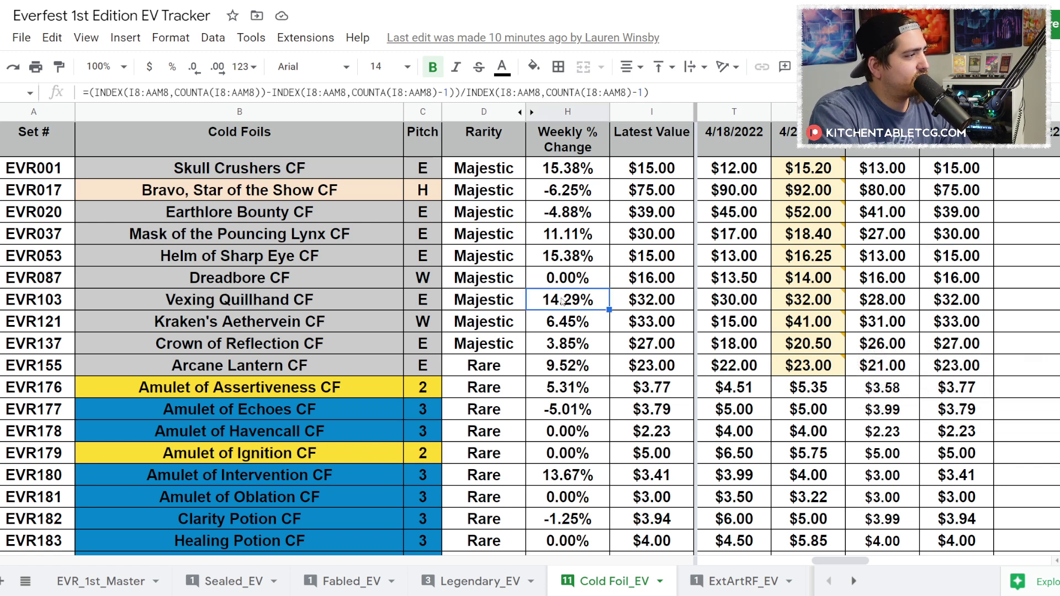
left_click(557, 255)
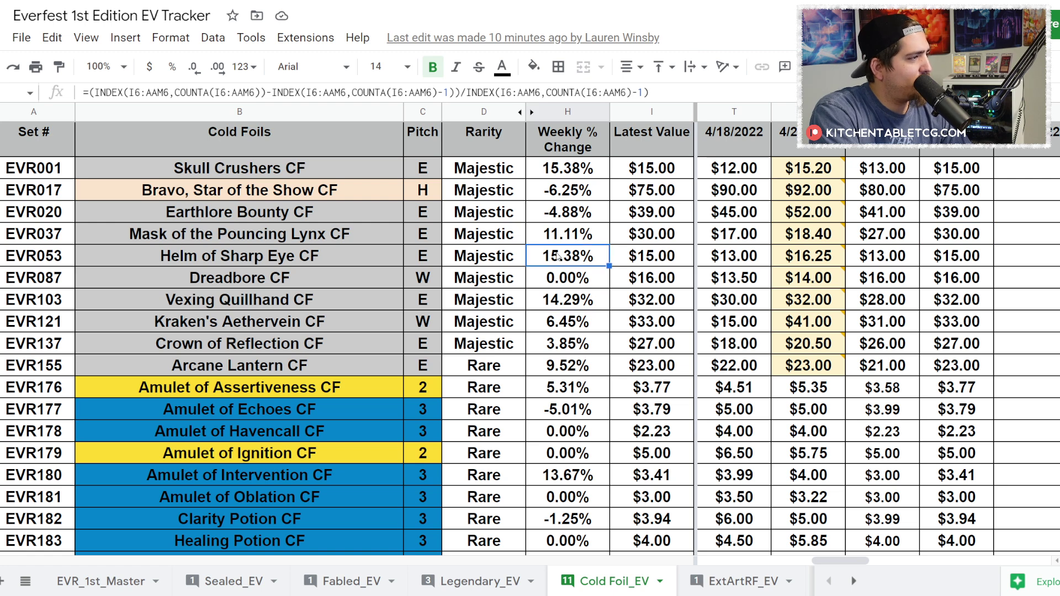
left_click(548, 181)
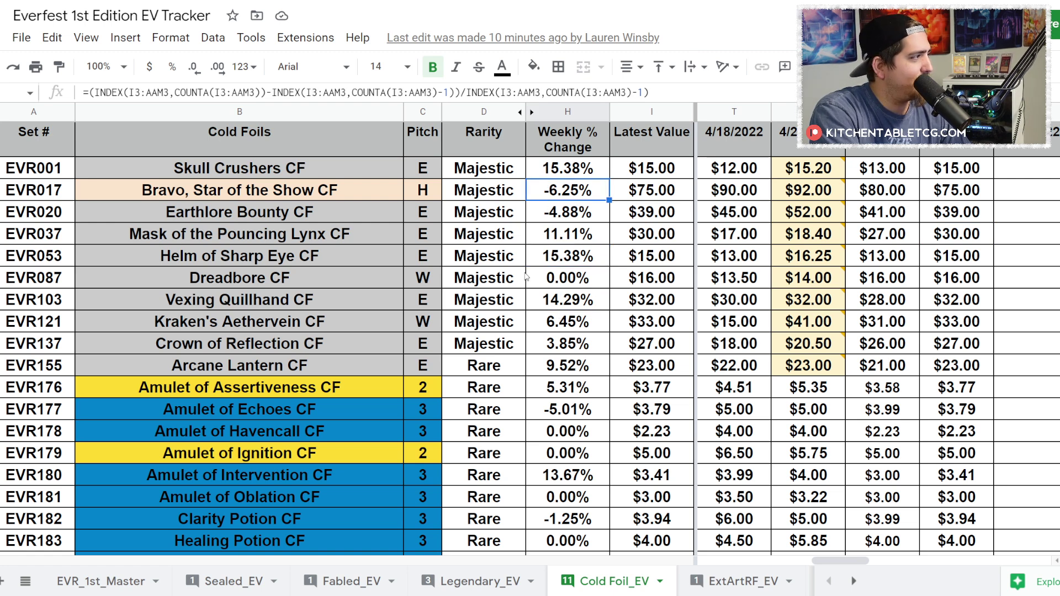
Step: Recheck the weekly percentage changes of Helm of Sharp Eye CF and Vexing Quillhand CF against their recent prices
left_click(549, 266)
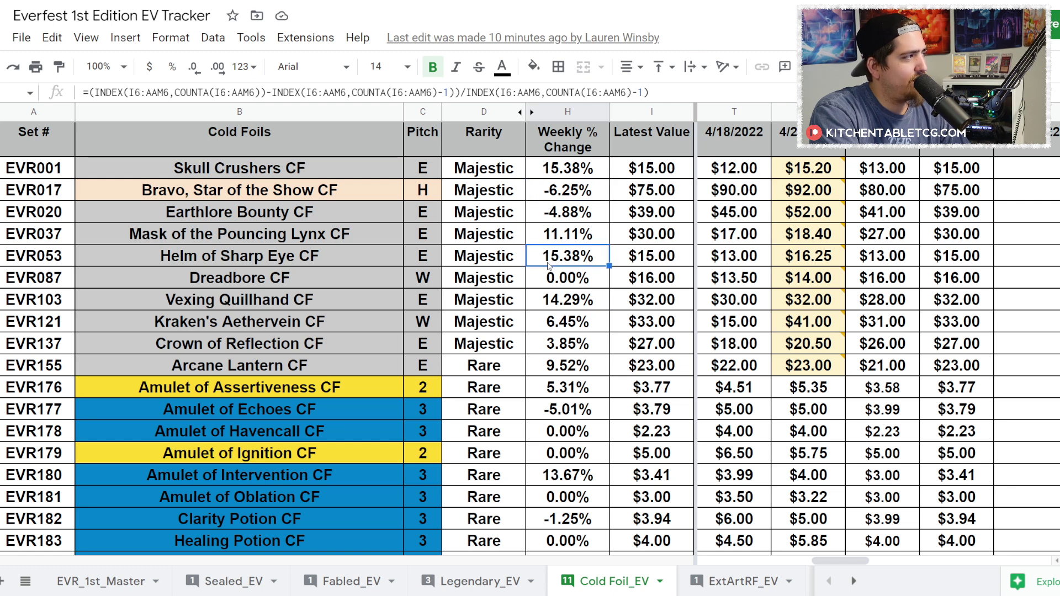
left_click(540, 309)
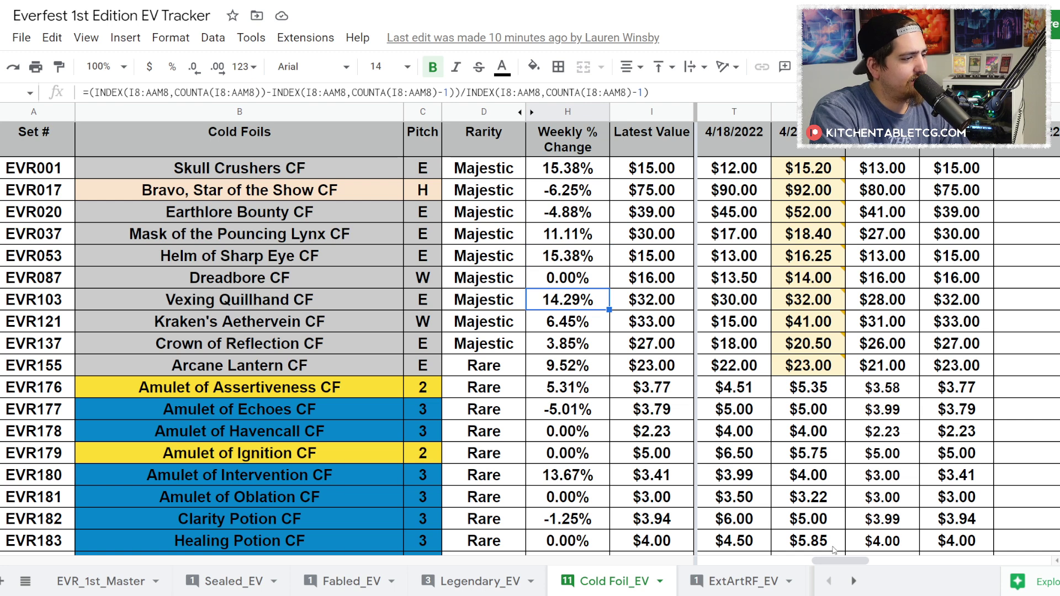
left_click_drag(834, 561, 869, 586)
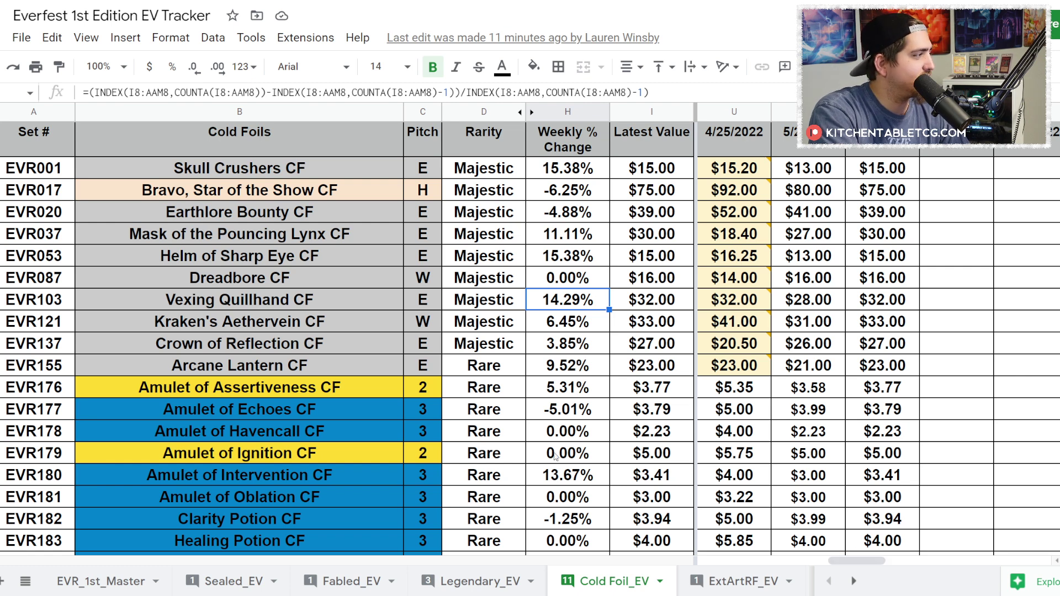
Step: Inspect the weekly percentage change of Kraken's Aethervein CF and its 4/18/2022 and 5/2 prices
left_click(575, 331)
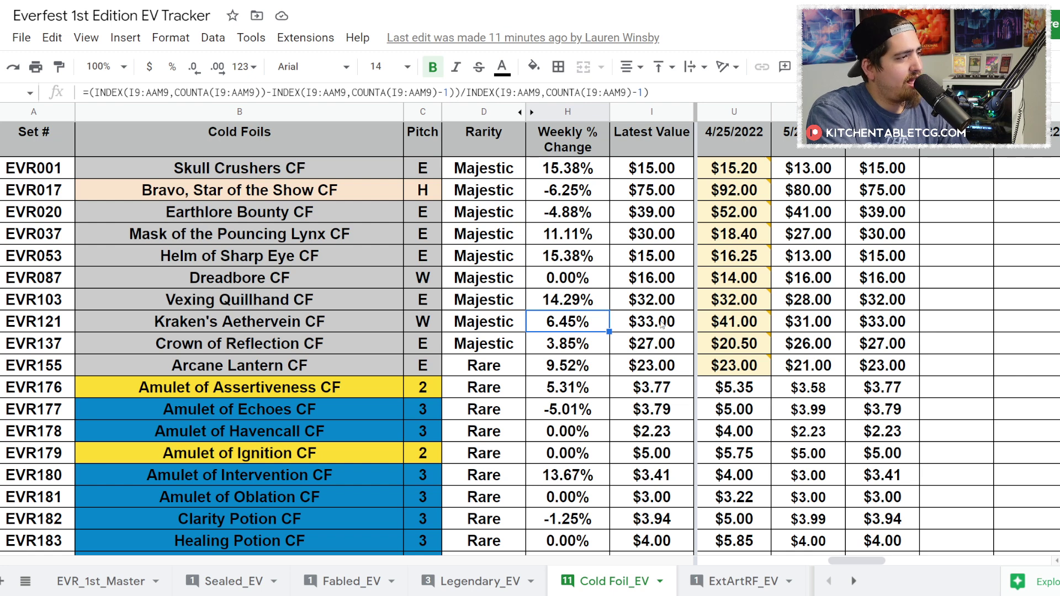
left_click_drag(834, 560, 816, 561)
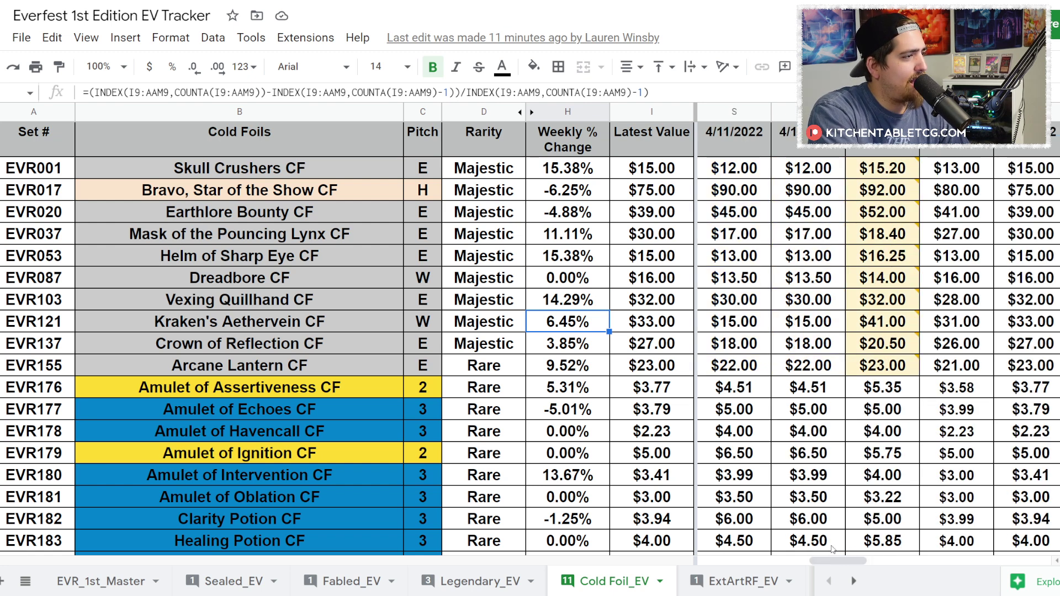
left_click(798, 328)
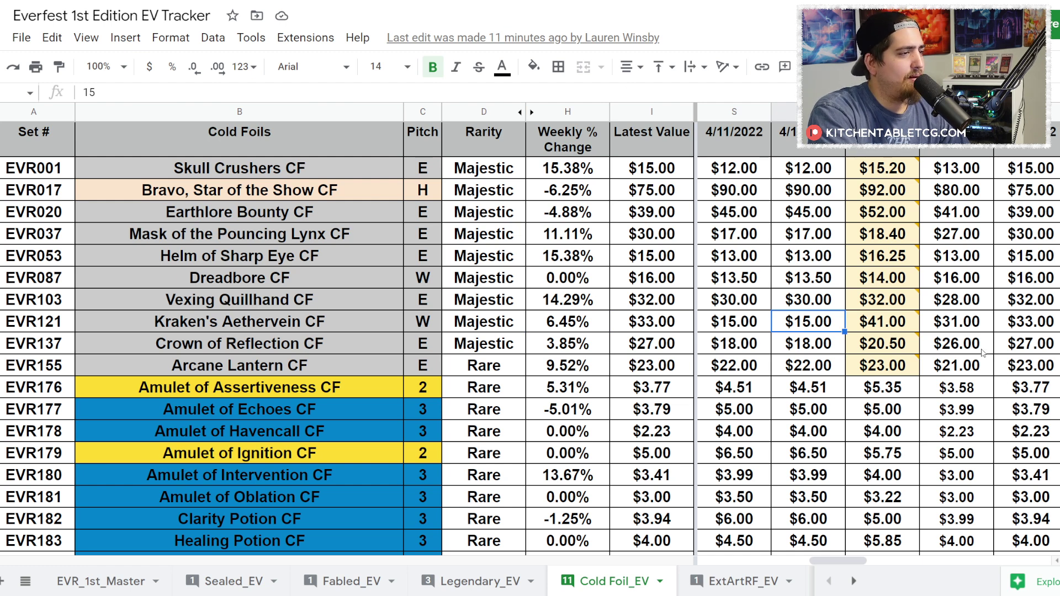
left_click(960, 325)
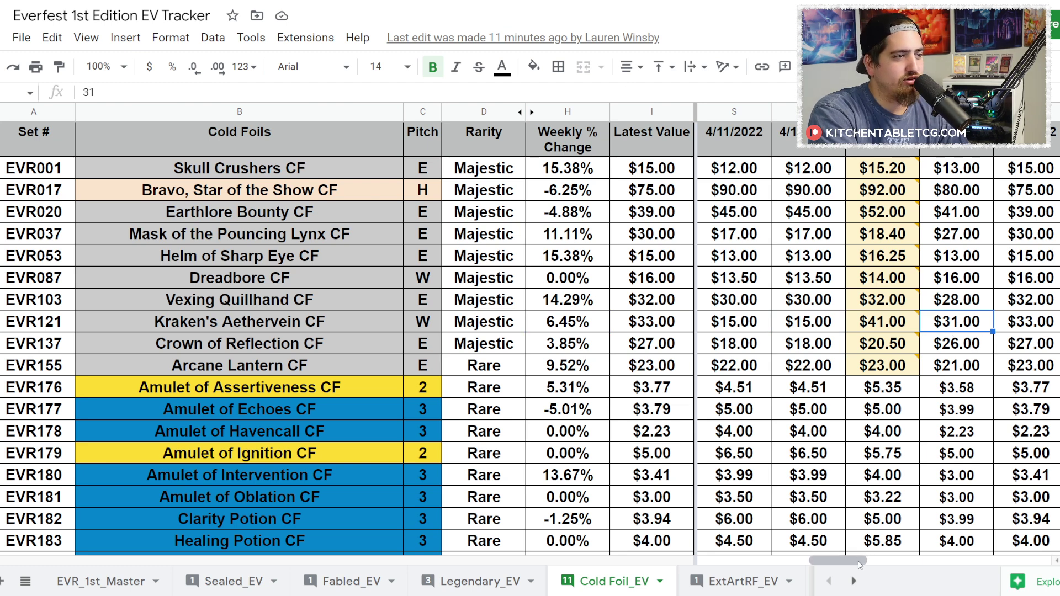
left_click_drag(860, 562, 877, 562)
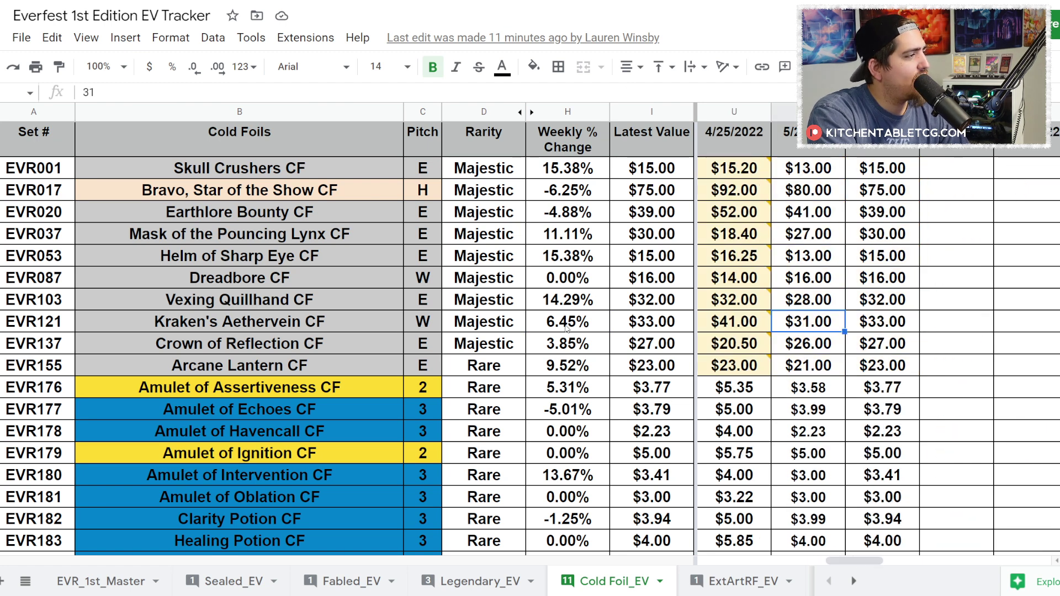
Step: Compare the weekly percentage change of Potion of Deja Vu CF with its 5/2 and 5/9/2022 prices
scroll(574, 301, "down", 3)
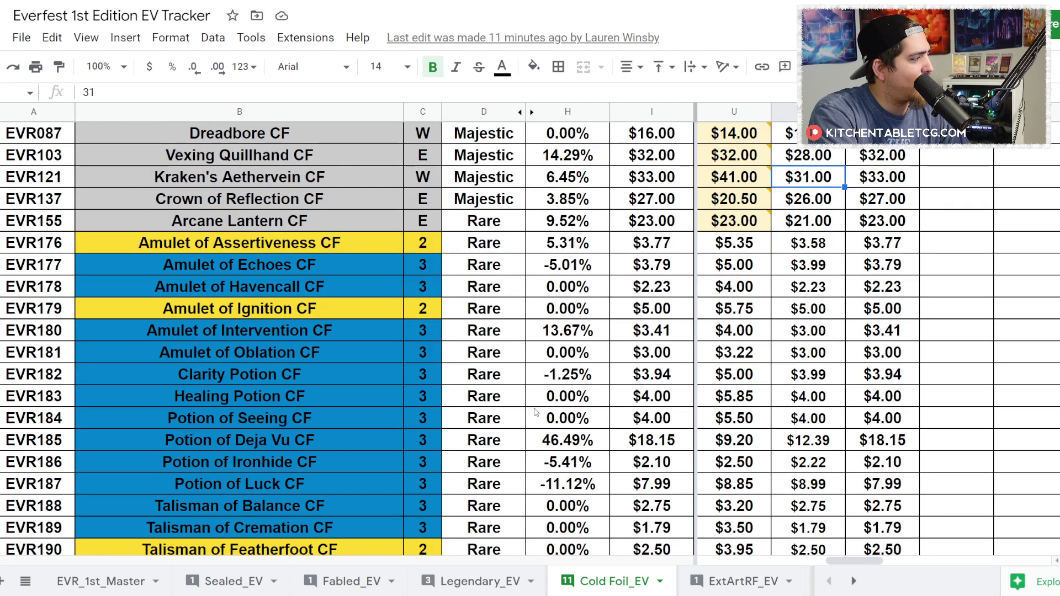
left_click(538, 443)
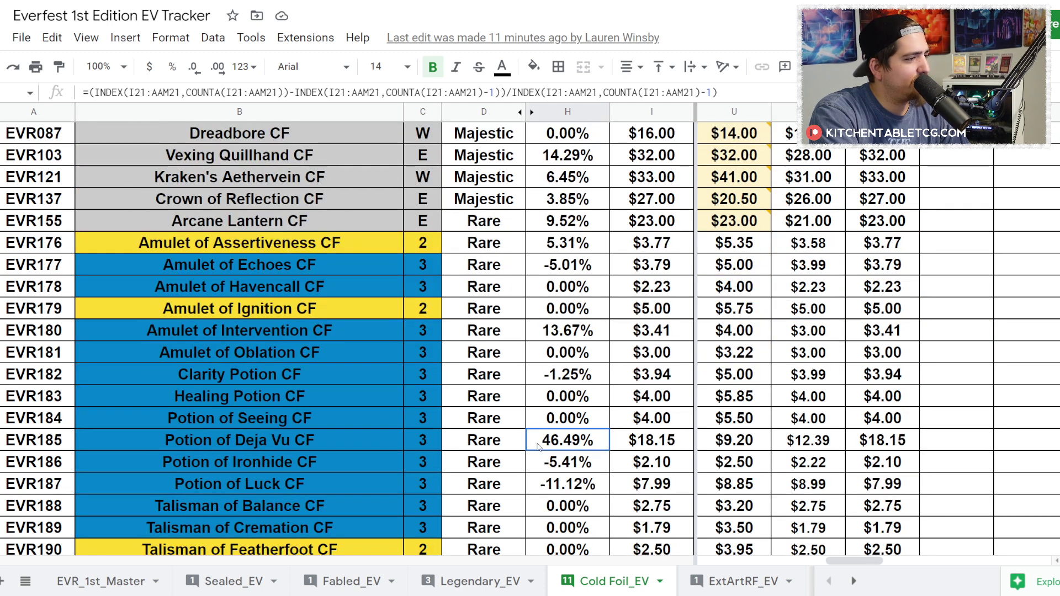
left_click(868, 437)
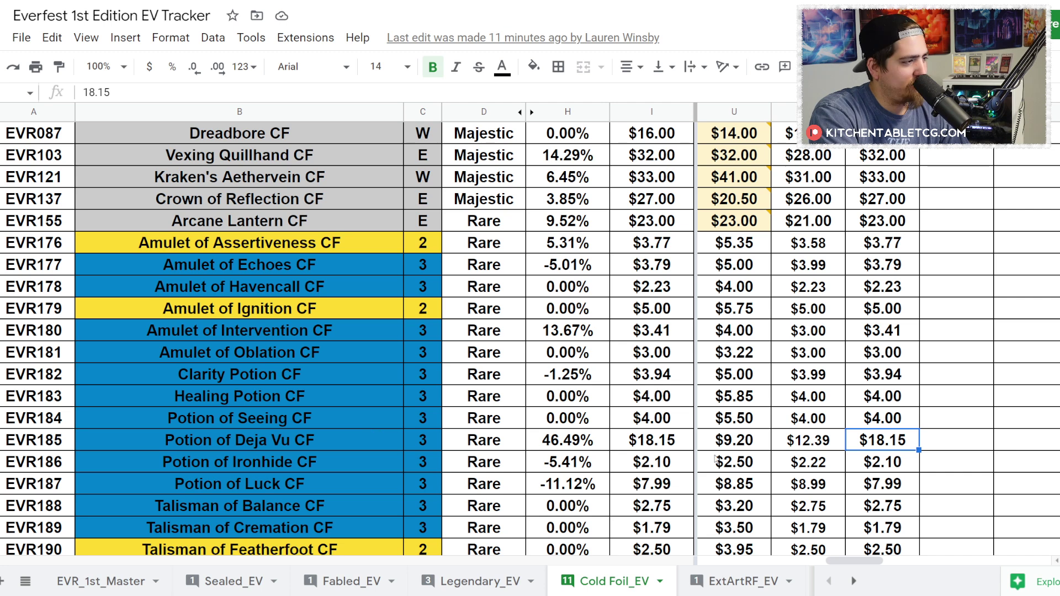
left_click(569, 447)
left_click(839, 448)
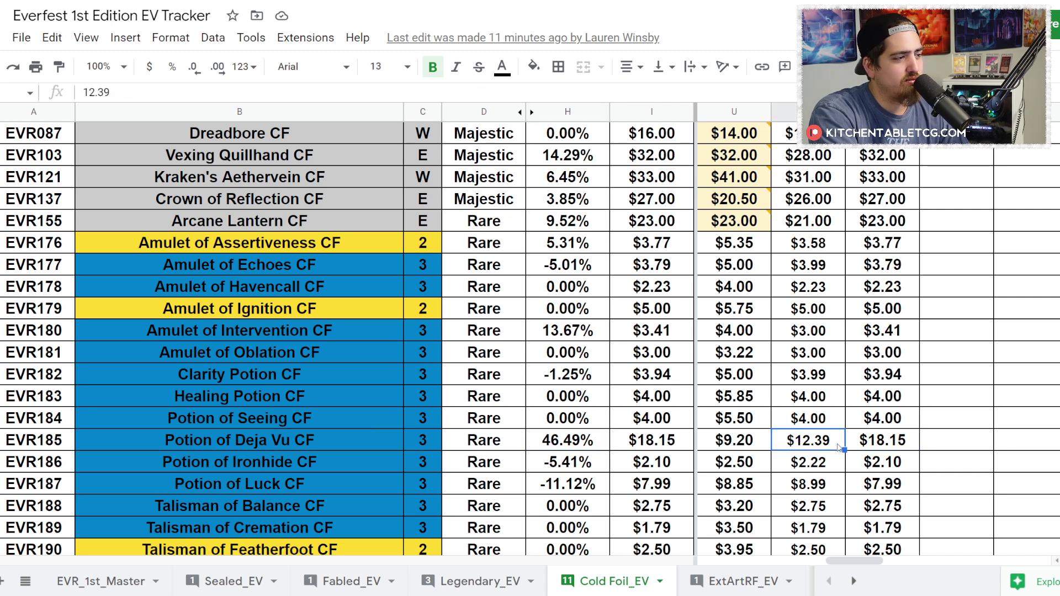
left_click(881, 440)
Step: Look over the remaining rare cold foils and inspect the 5/9/2022 price of Potion of Luck CF
scroll(881, 442, "down", 2)
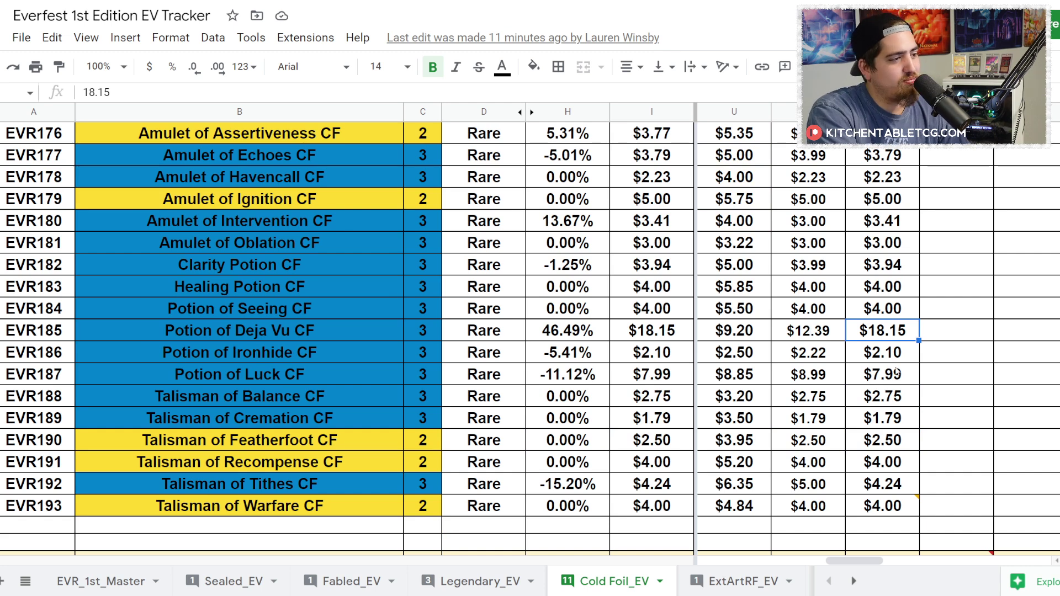
scroll(890, 344, "up", 1)
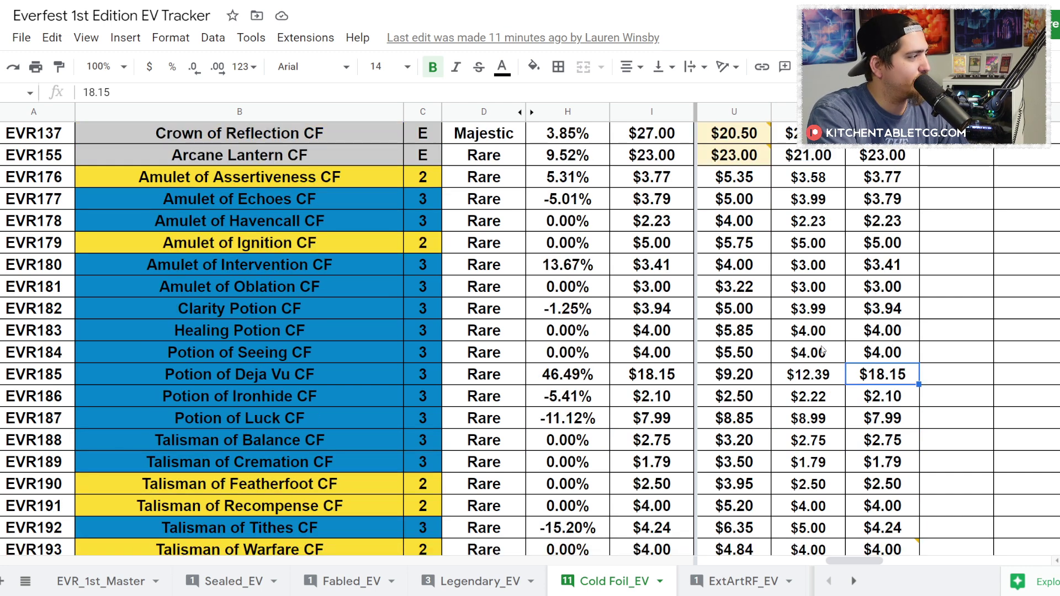
left_click(882, 418)
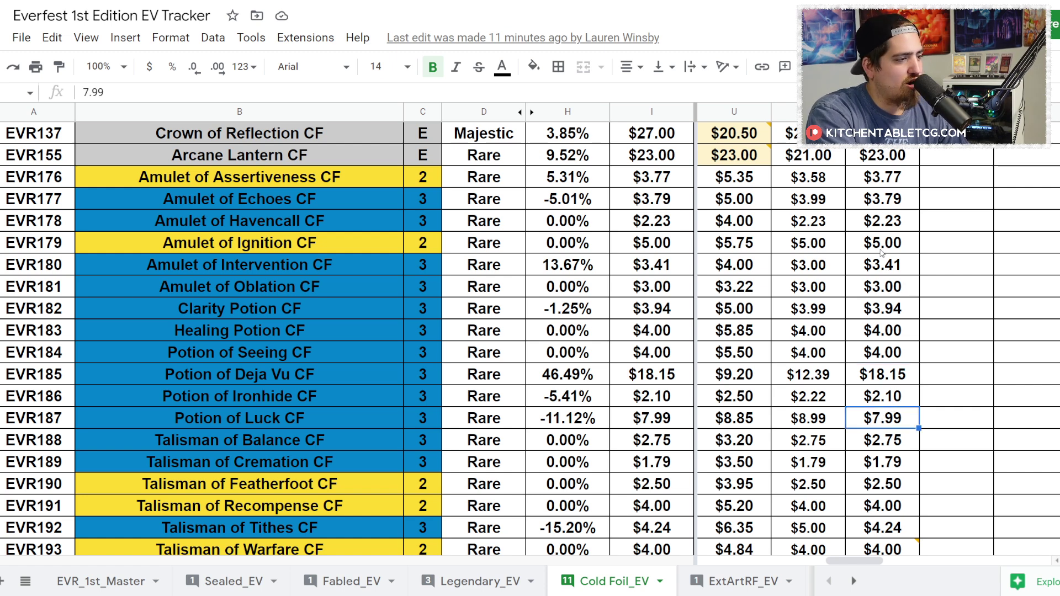
Step: Inspect the 5/9/2022 average growth percentages for all cold foils, for the rares and for the majestics
scroll(883, 252, "down", 5)
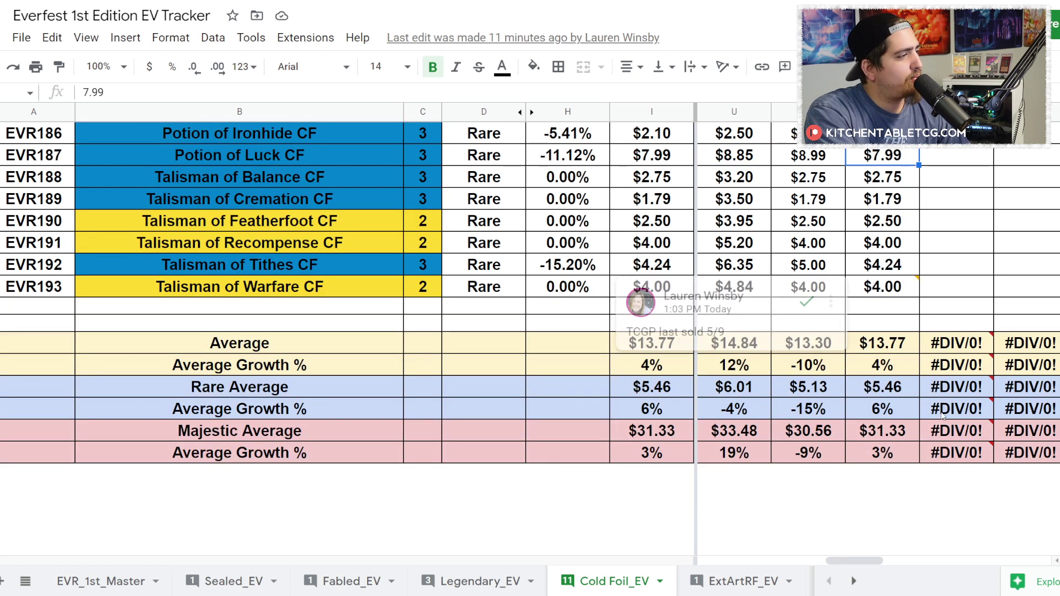
left_click(917, 366)
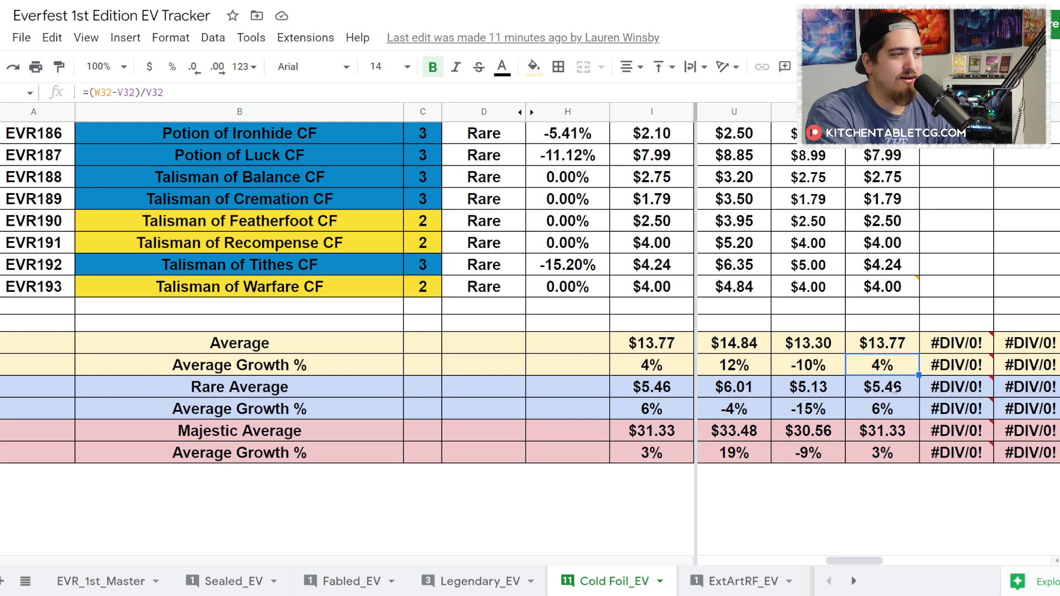
left_click(875, 413)
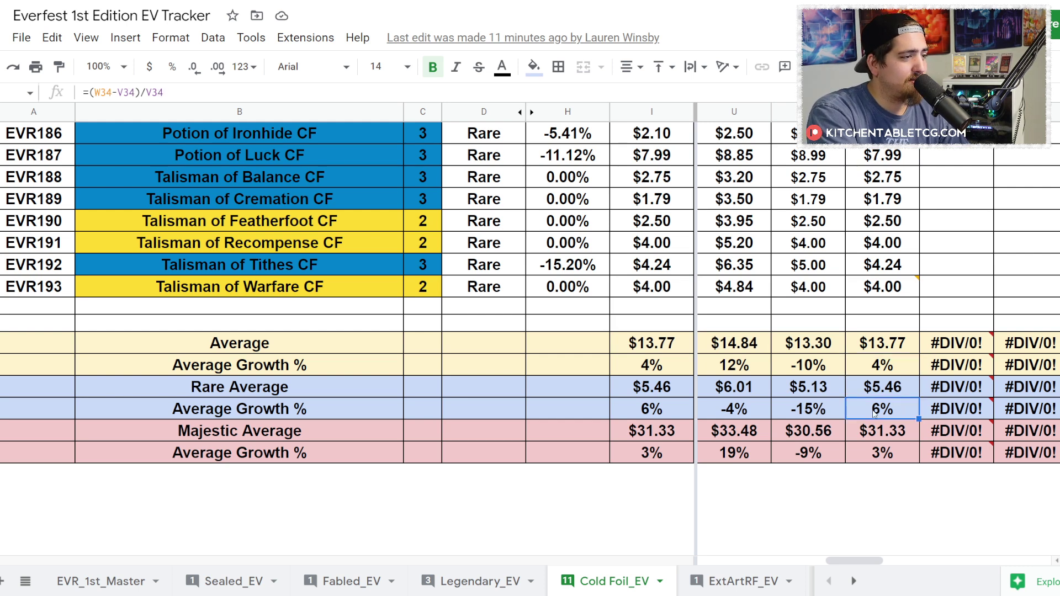
left_click(876, 456)
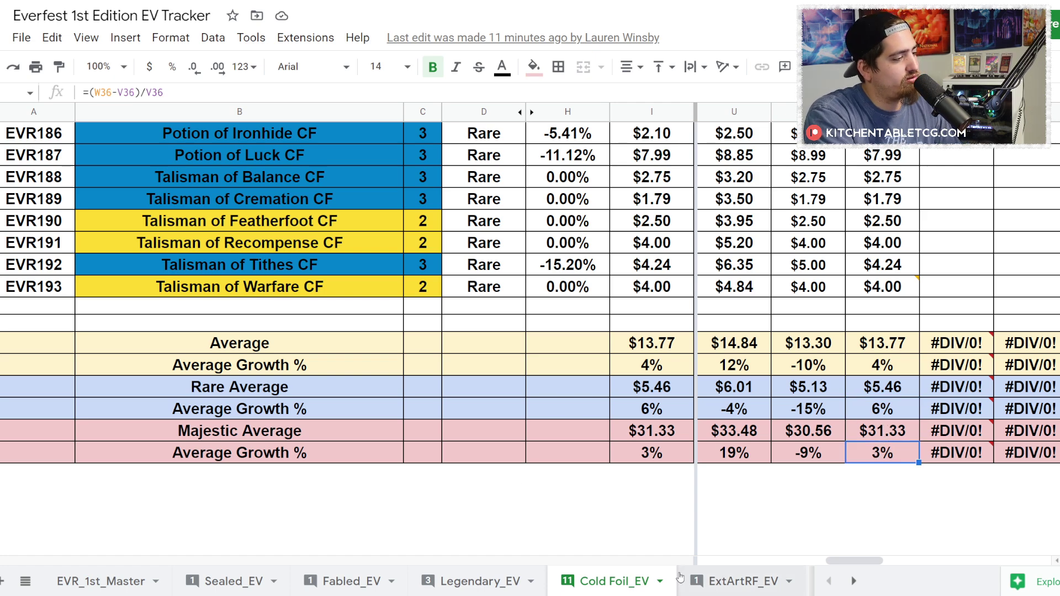
Step: Open the ExtArtRF_EV sheet and inspect its 5/9/2022 average price and average growth percentage
left_click(708, 587)
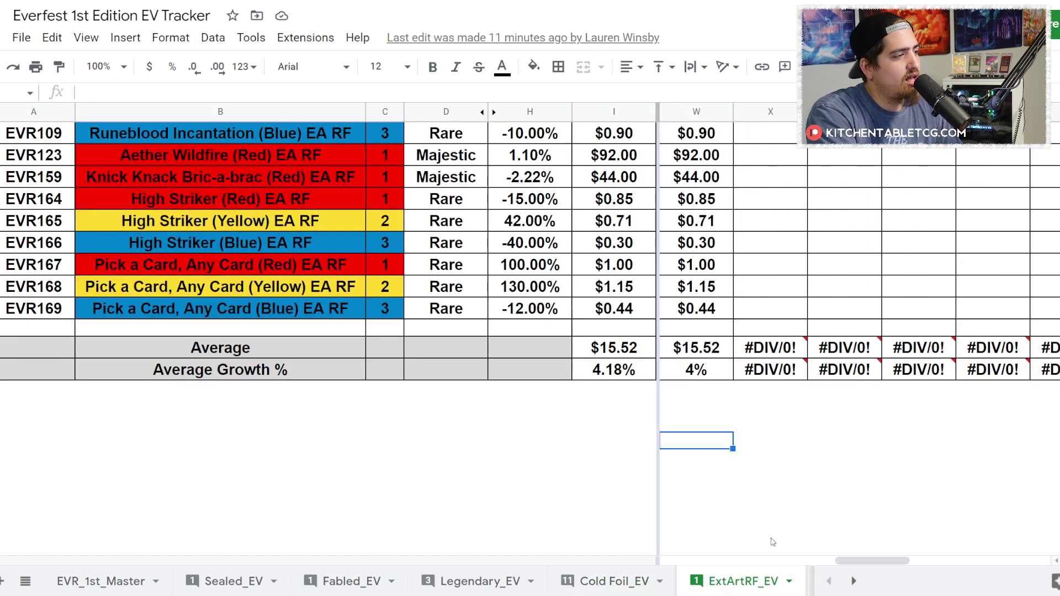
left_click(706, 353)
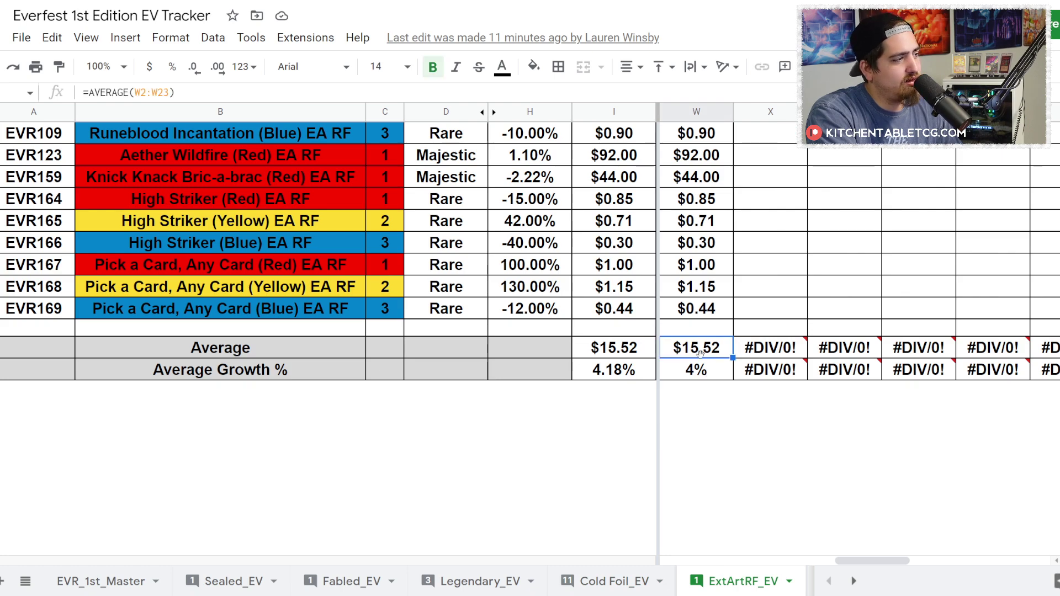
left_click(707, 372)
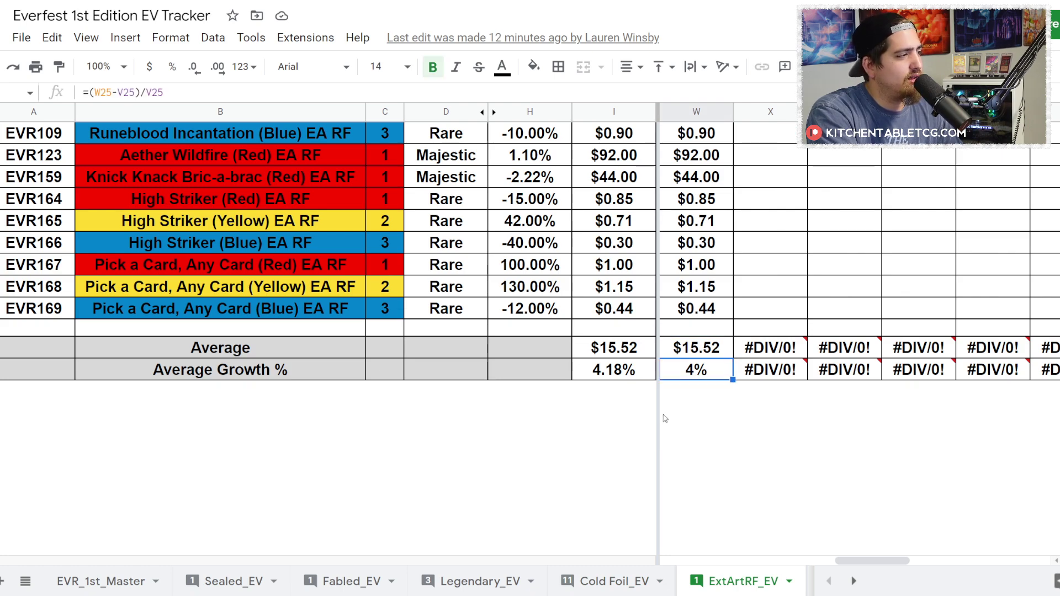
Step: Bring the extended art price columns from 4/18/2022 onward into view and compare the 5/9/2022 average with earlier weeks
scroll(668, 419, "up", 6)
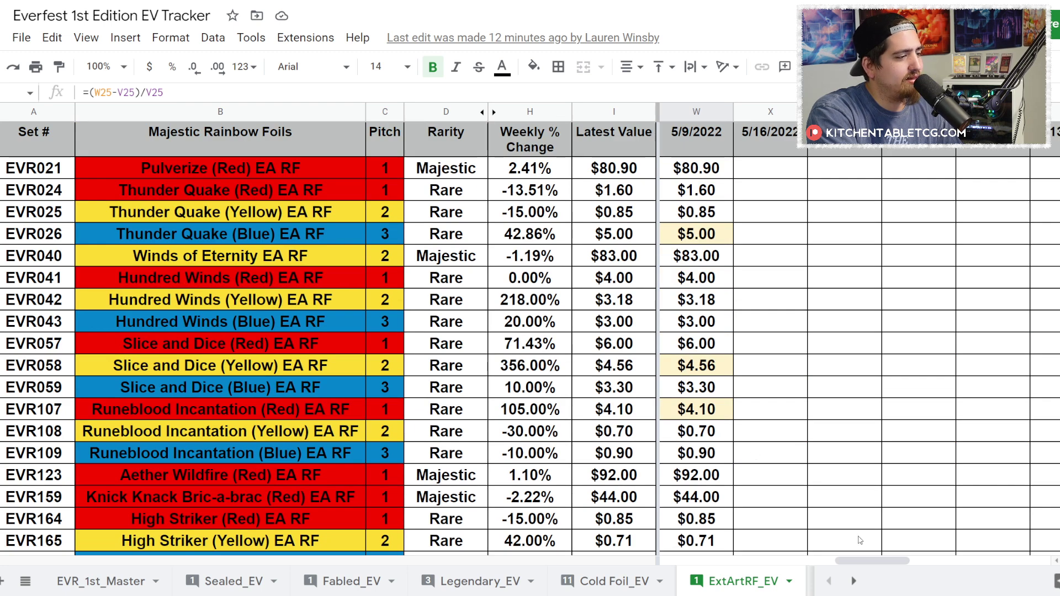
left_click_drag(873, 561, 844, 560)
scroll(852, 535, "down", 2)
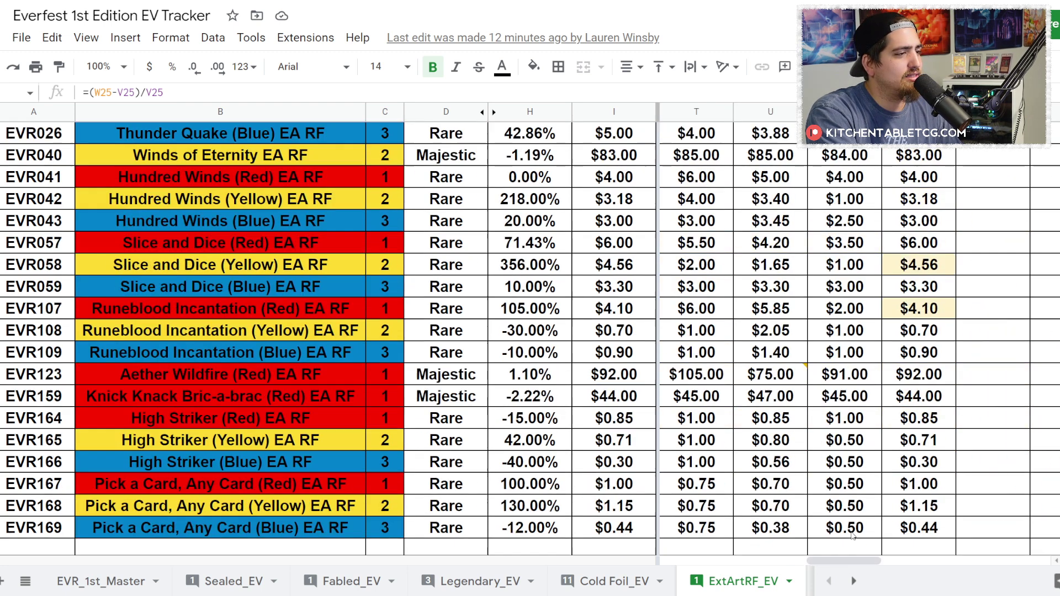
scroll(852, 534, "down", 4)
left_click(922, 288)
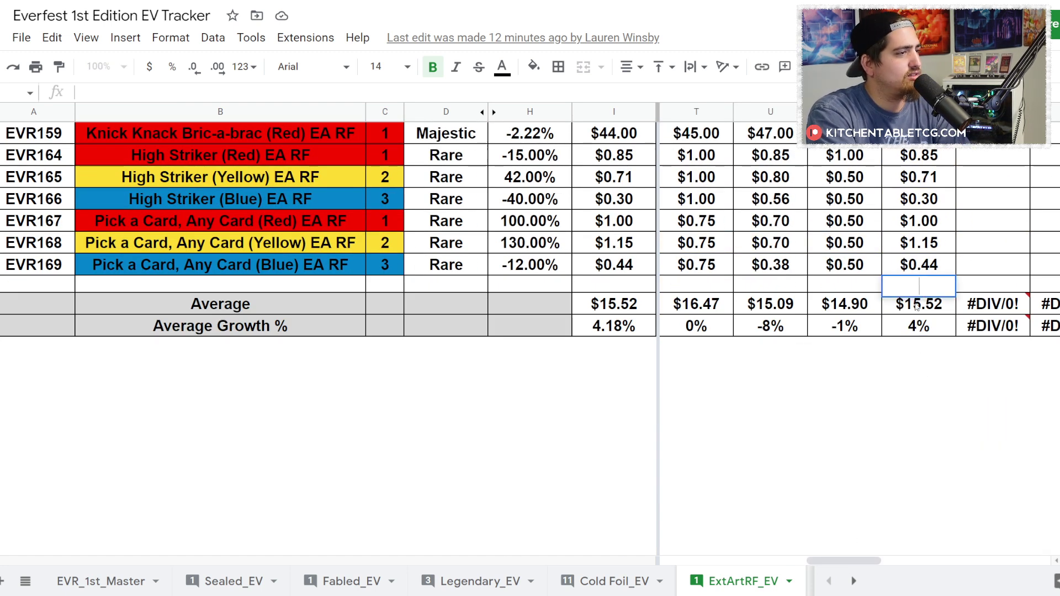
left_click(916, 305)
Step: Inspect the weekly percentage changes of the red, yellow and blue Slice and Dice EA RF and Runeblood Incantation (Red) EA RF
scroll(758, 331, "up", 3)
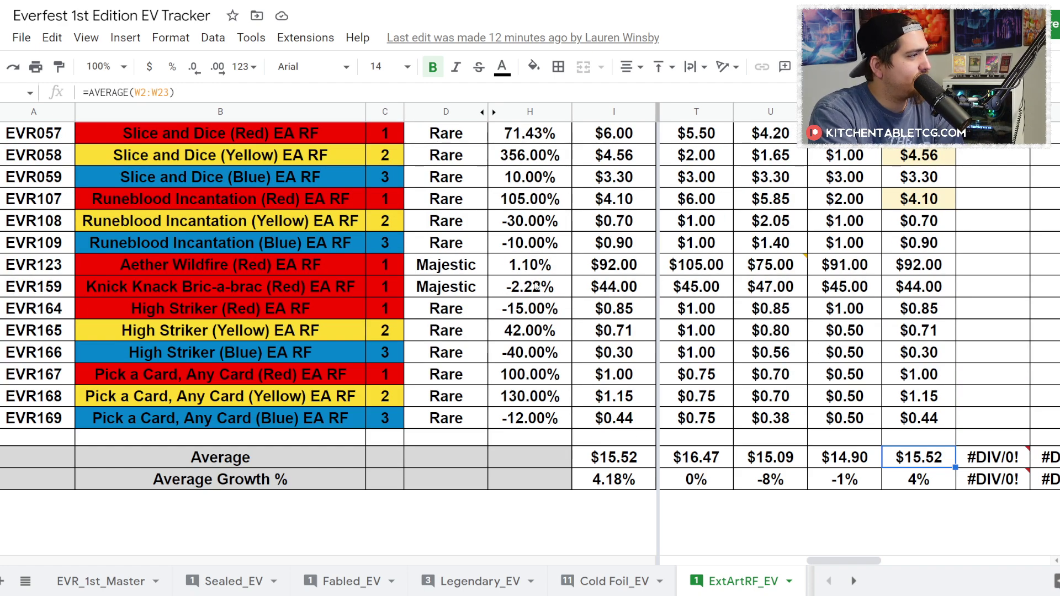
scroll(522, 356, "up", 3)
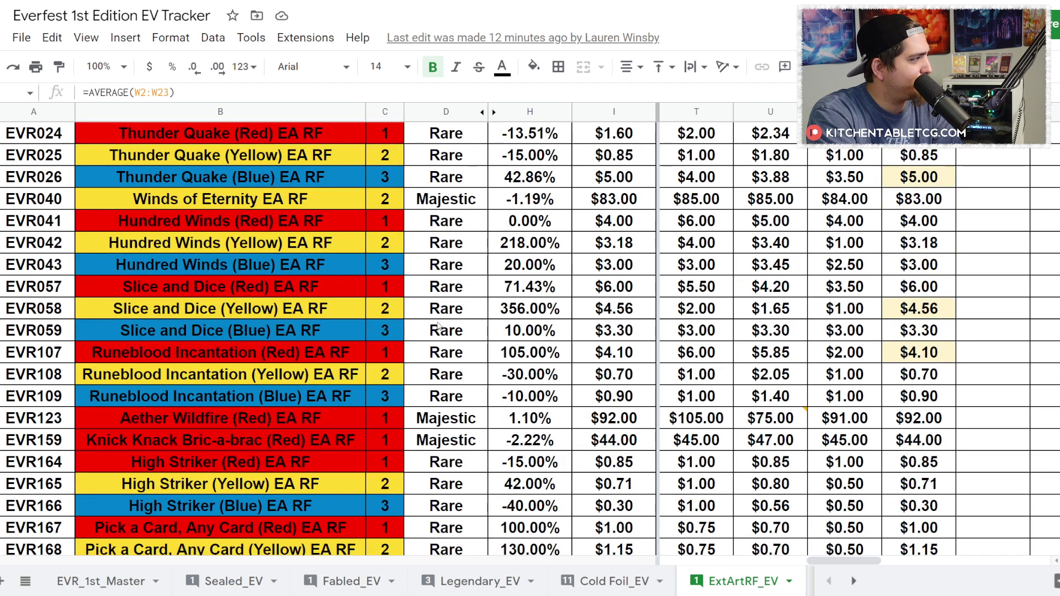
left_click(539, 312)
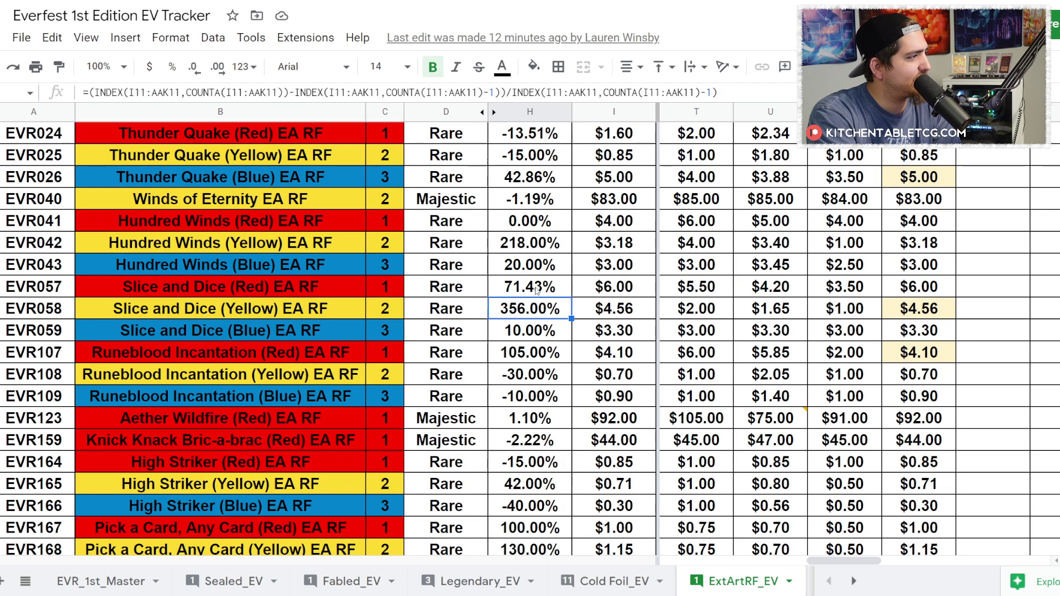
left_click(540, 286)
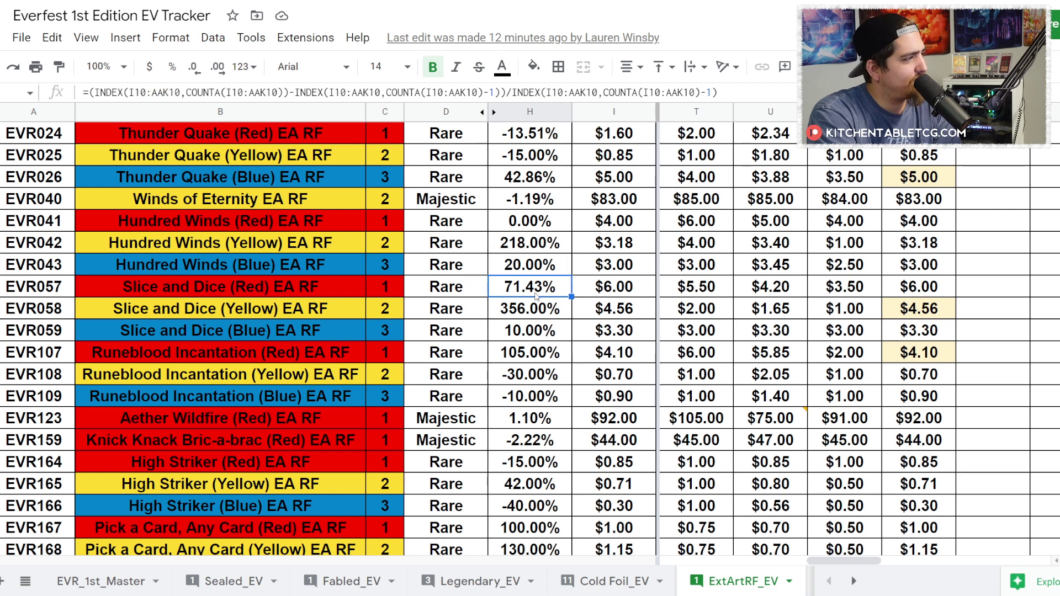
left_click(529, 316)
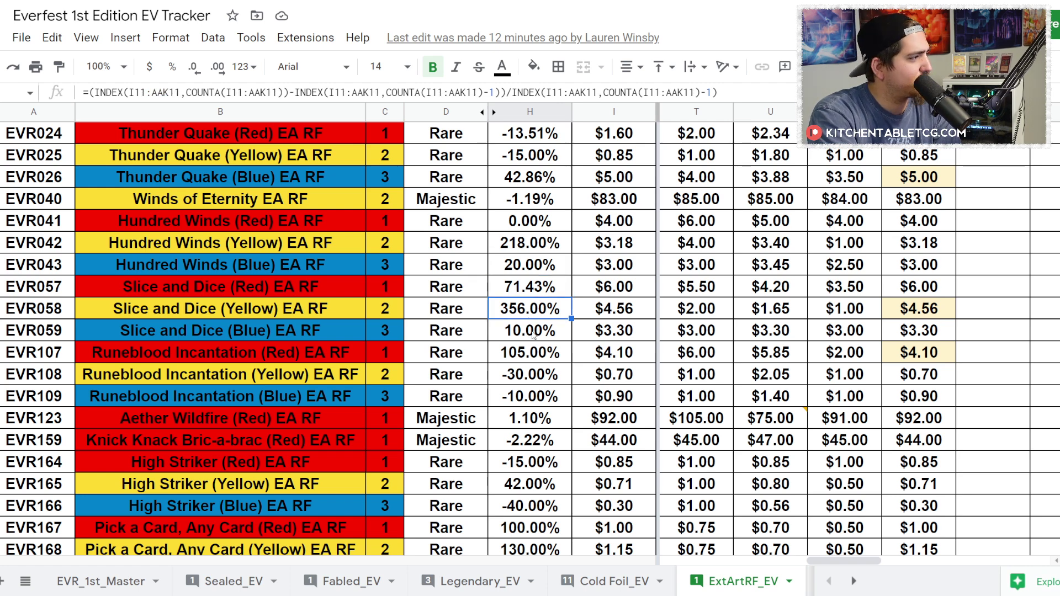
left_click(534, 335)
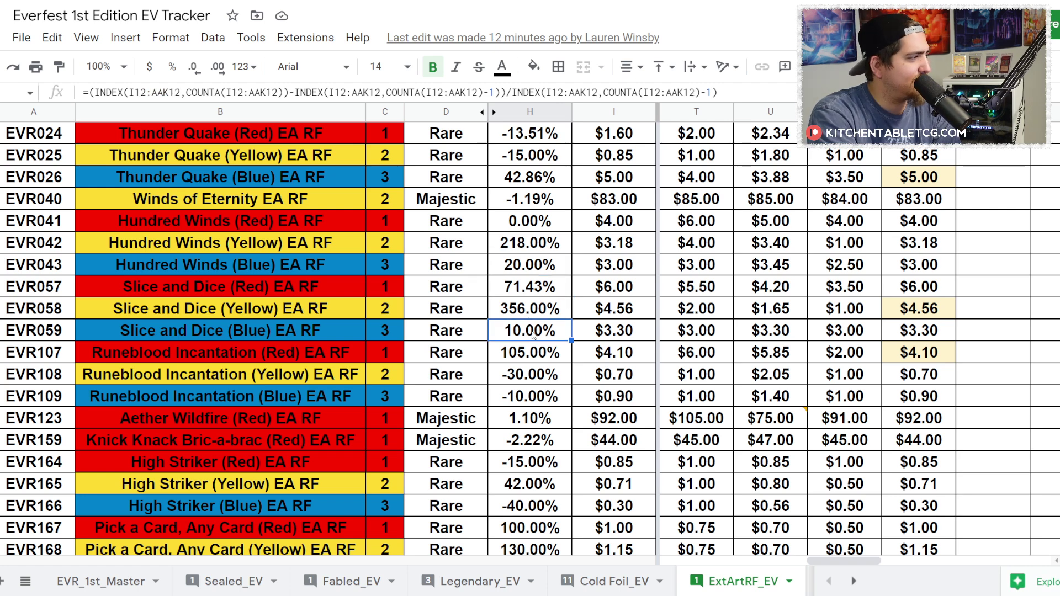
left_click(548, 360)
Step: Inspect the weekly percentage change of Winds of Eternity EA RF and review the remaining cards down to the averages
scroll(546, 364, "up", 1)
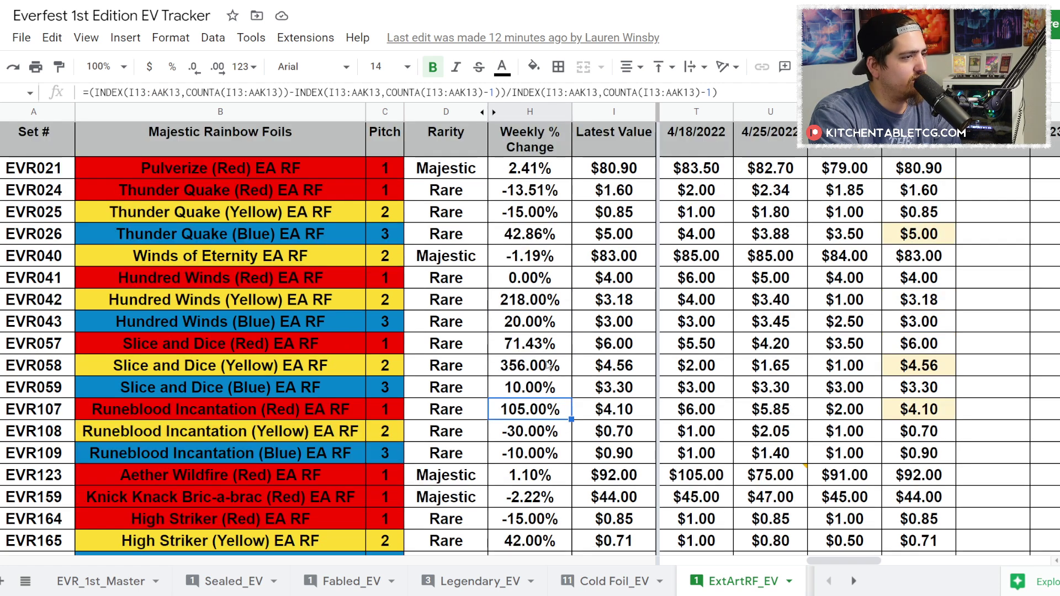
left_click(522, 264)
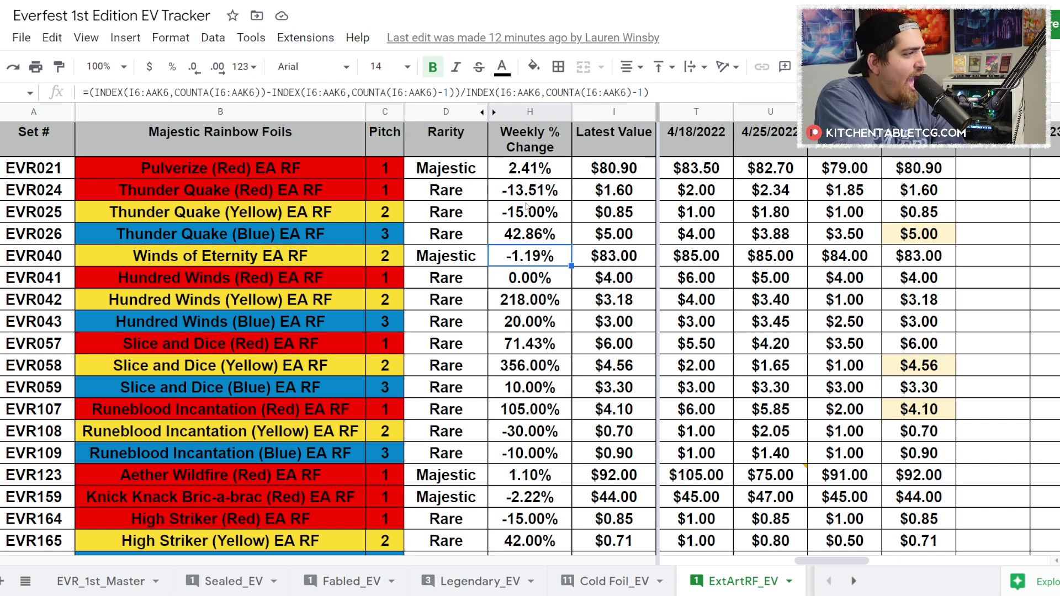
scroll(539, 241, "down", 3)
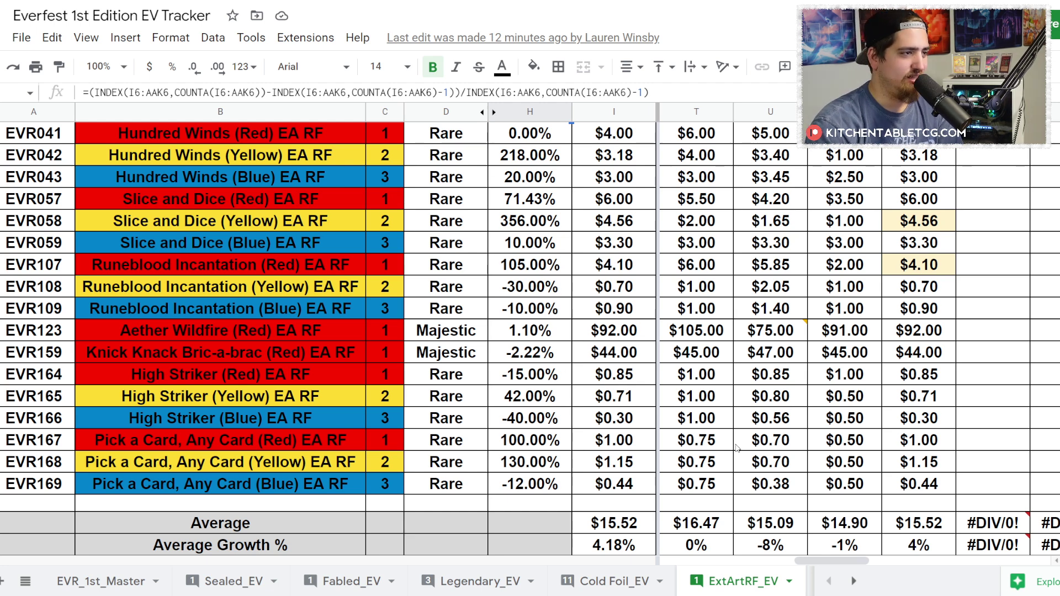
scroll(953, 497, "down", 1)
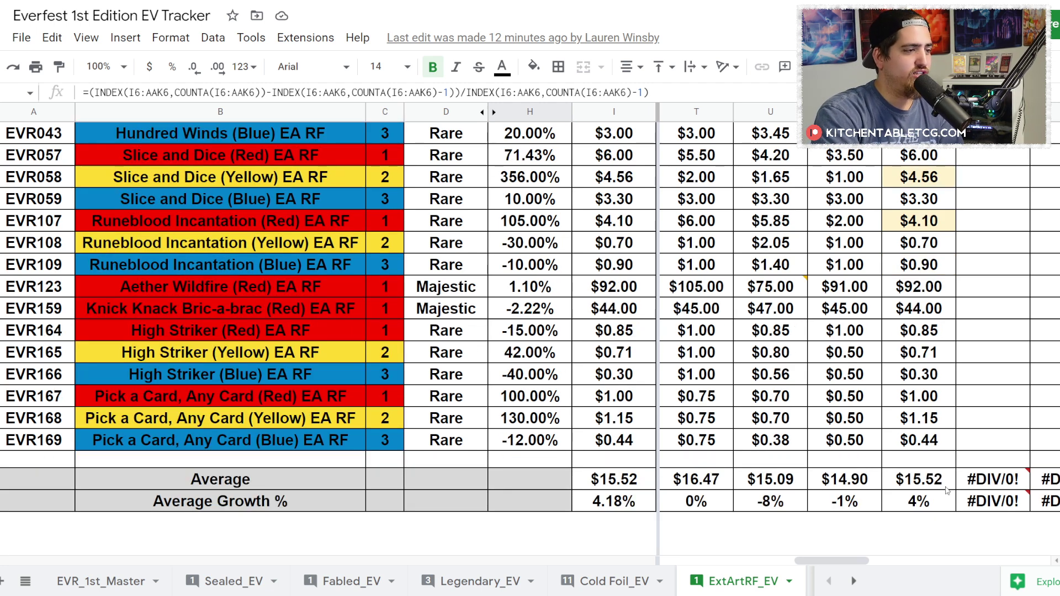
Step: Inspect the 5/9/2022 average price of the extended art rainbow foils and review the card list from Pulverize (Red) EA RF down to the averages
left_click(939, 478)
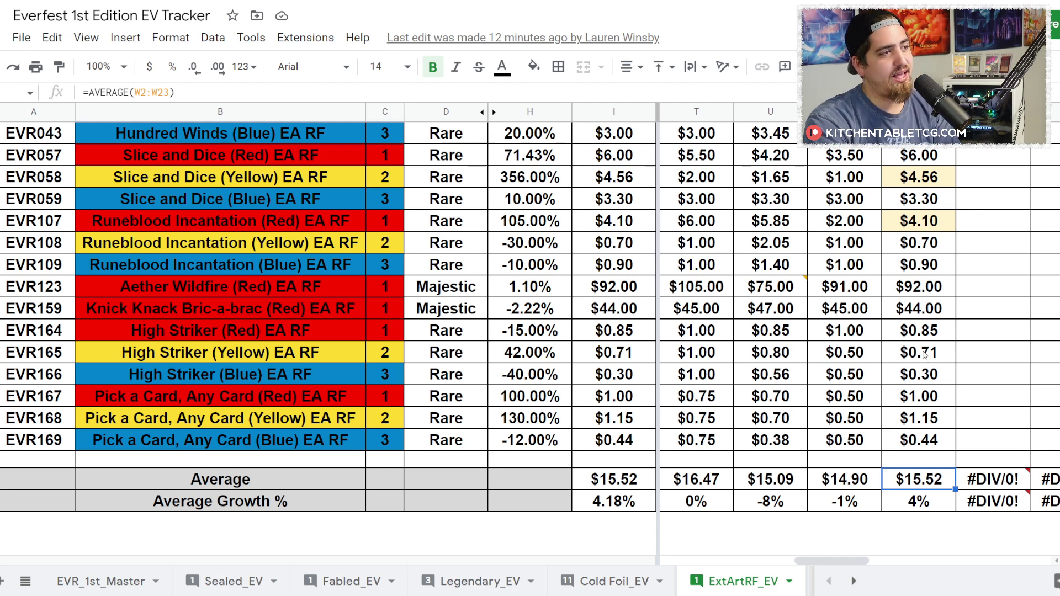
scroll(926, 354, "up", 3)
scroll(907, 349, "down", 2)
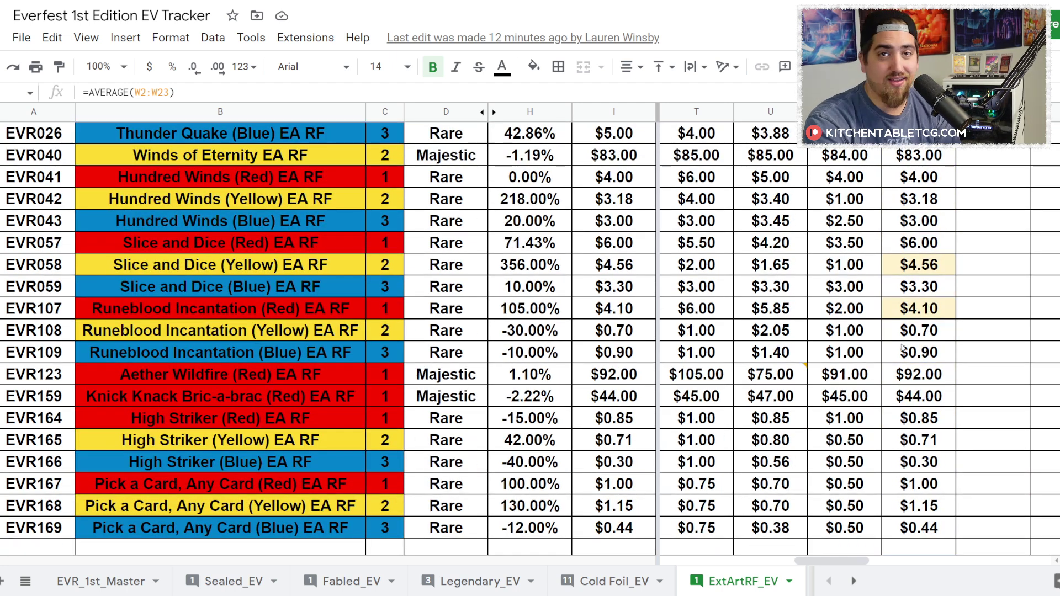
scroll(903, 351, "down", 3)
scroll(887, 375, "up", 4)
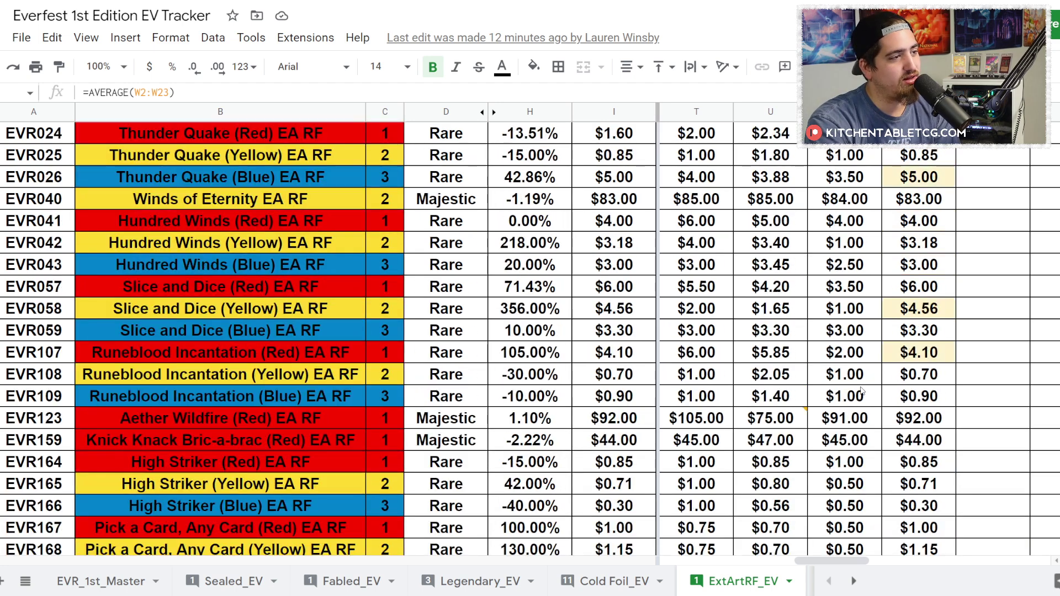
scroll(862, 391, "up", 1)
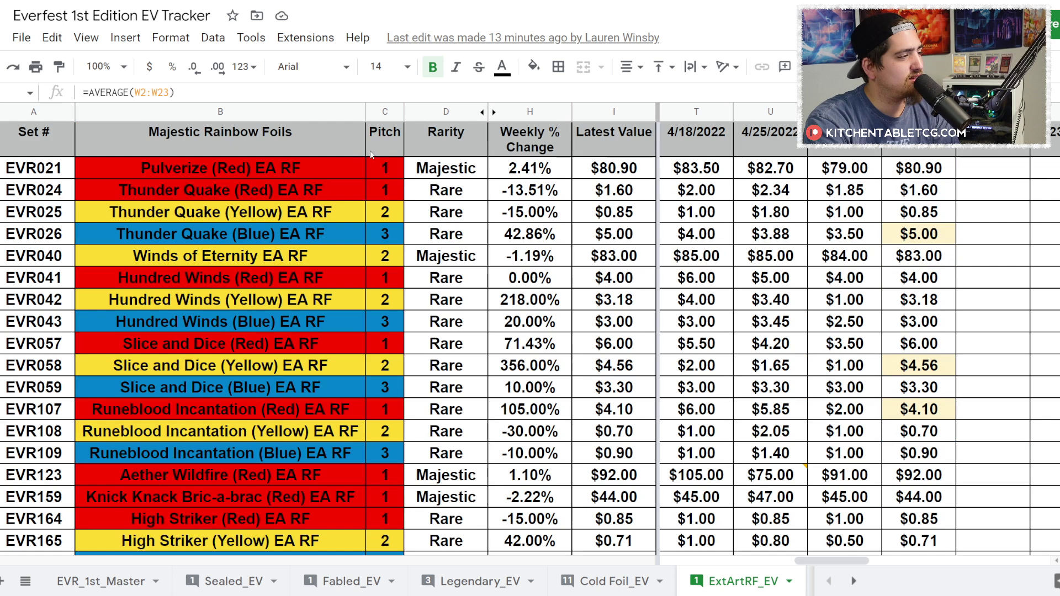
scroll(729, 243, "down", 3)
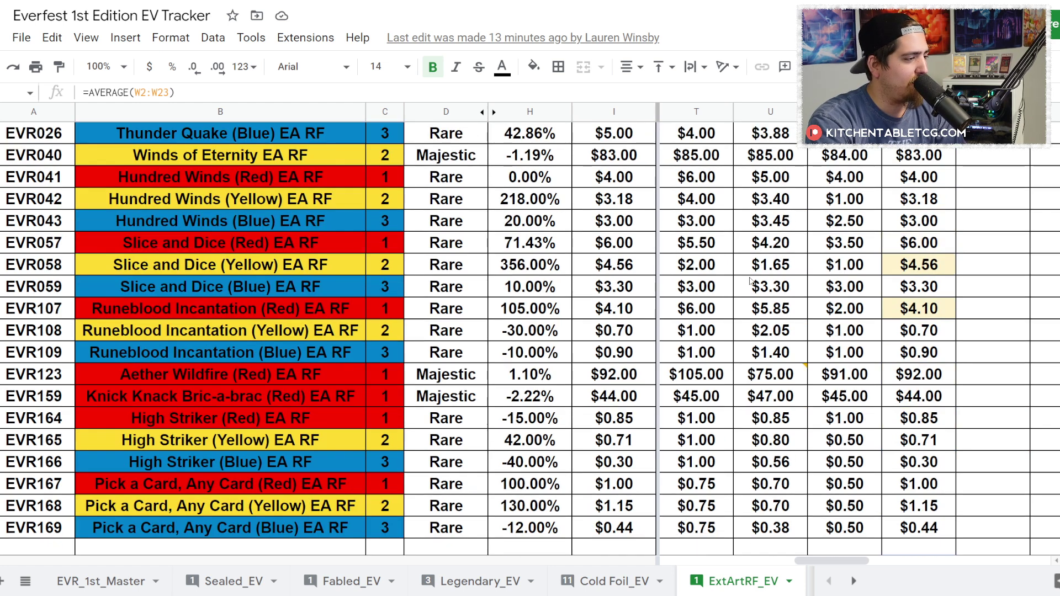
double_click(993, 462)
scroll(983, 495, "down", 2)
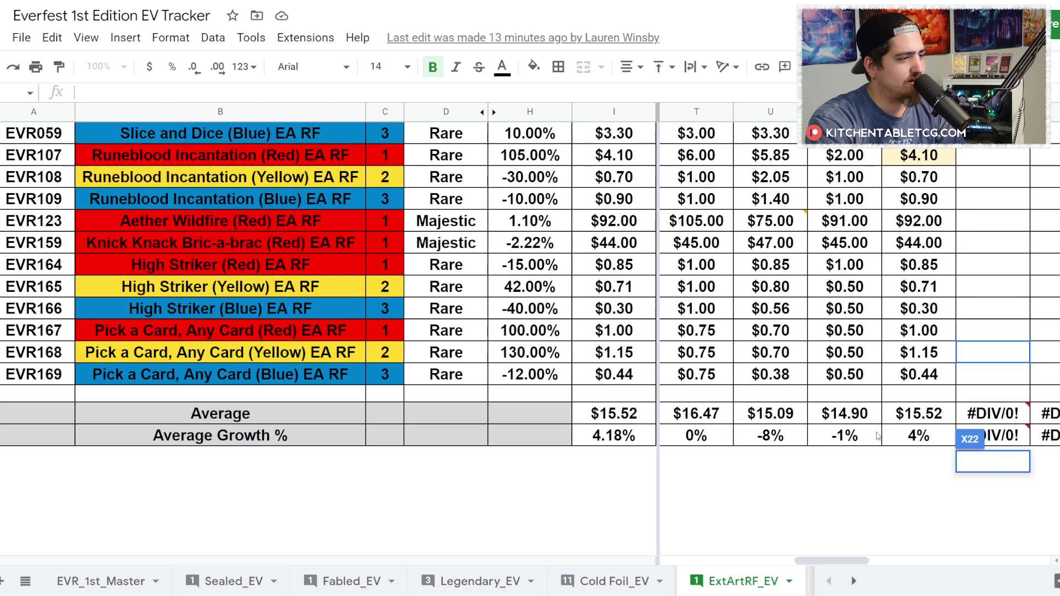
left_click(935, 419)
Step: Open the MajesticRF_EV sheet and inspect the latest week's average price and average growth percentage
left_click(854, 581)
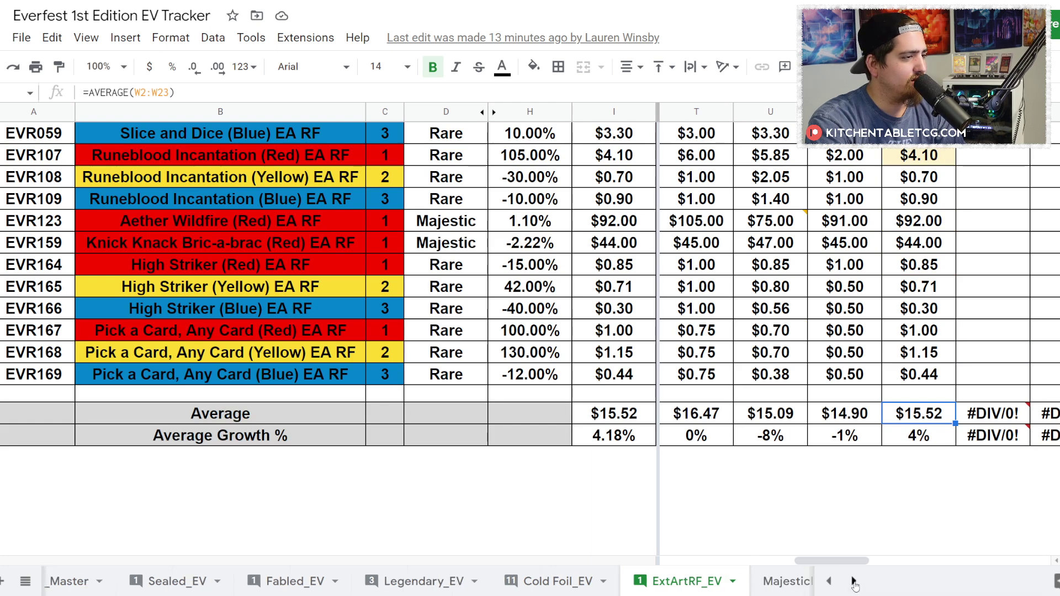
left_click(98, 582)
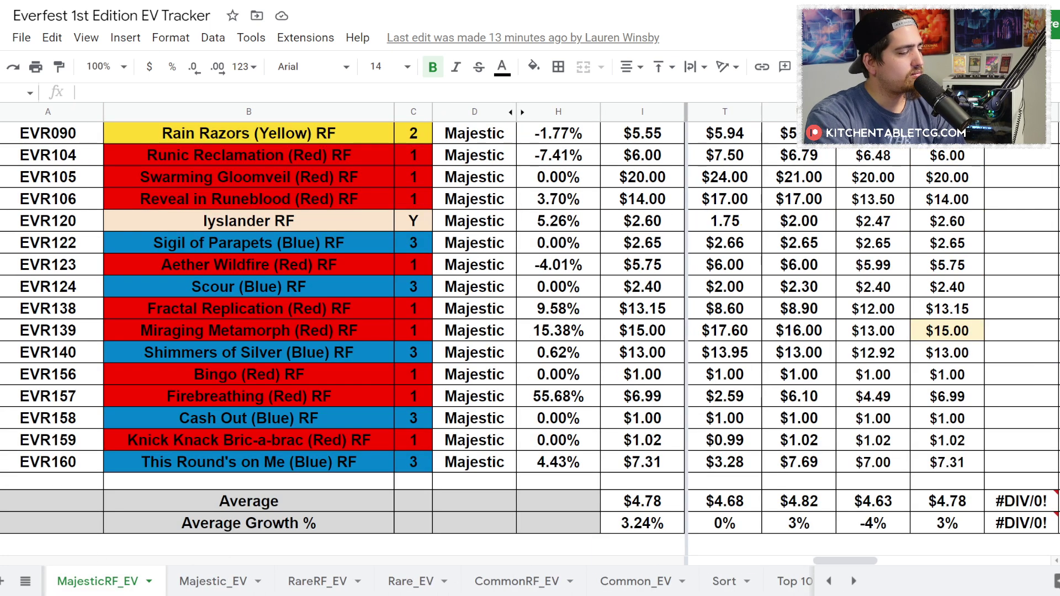
left_click(956, 507)
left_click(959, 525)
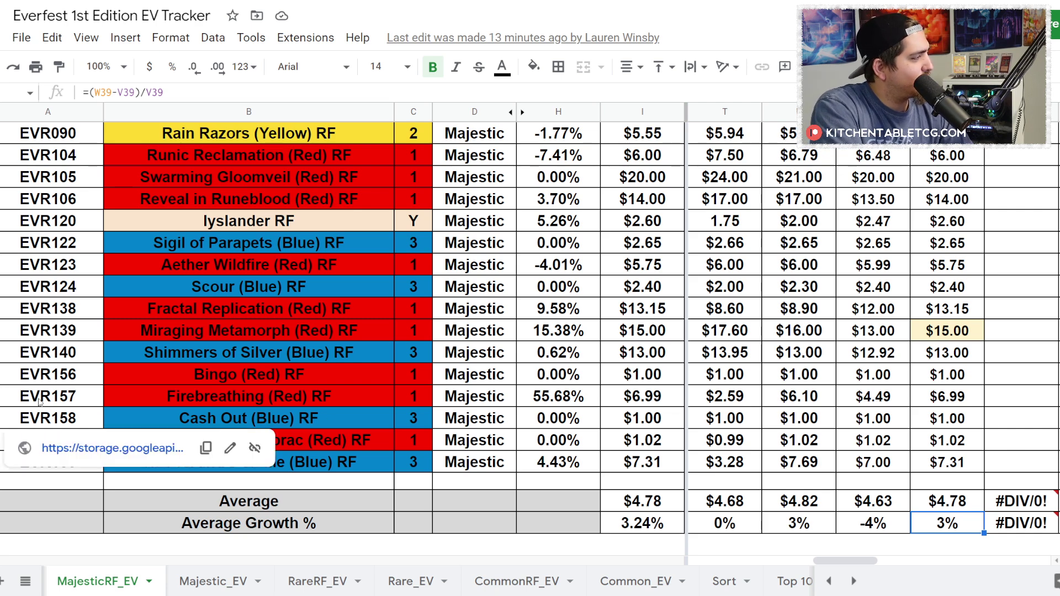
Step: Inspect the weekly percentage changes of Firebreathing (Red) RF and Miraging Metamorph (Red) RF
left_click(505, 397)
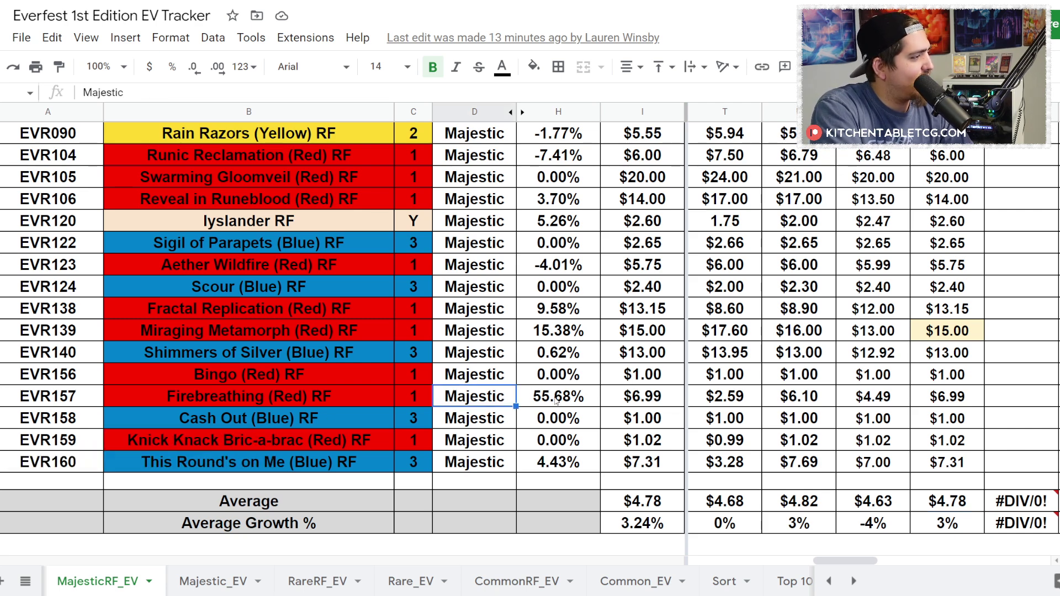
left_click(538, 393)
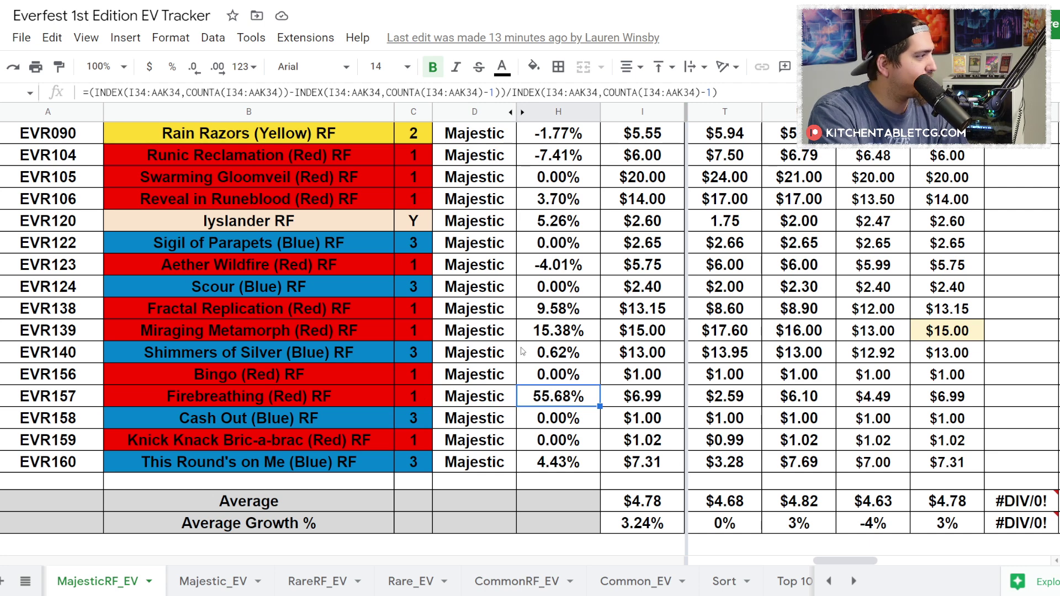
double_click(550, 338)
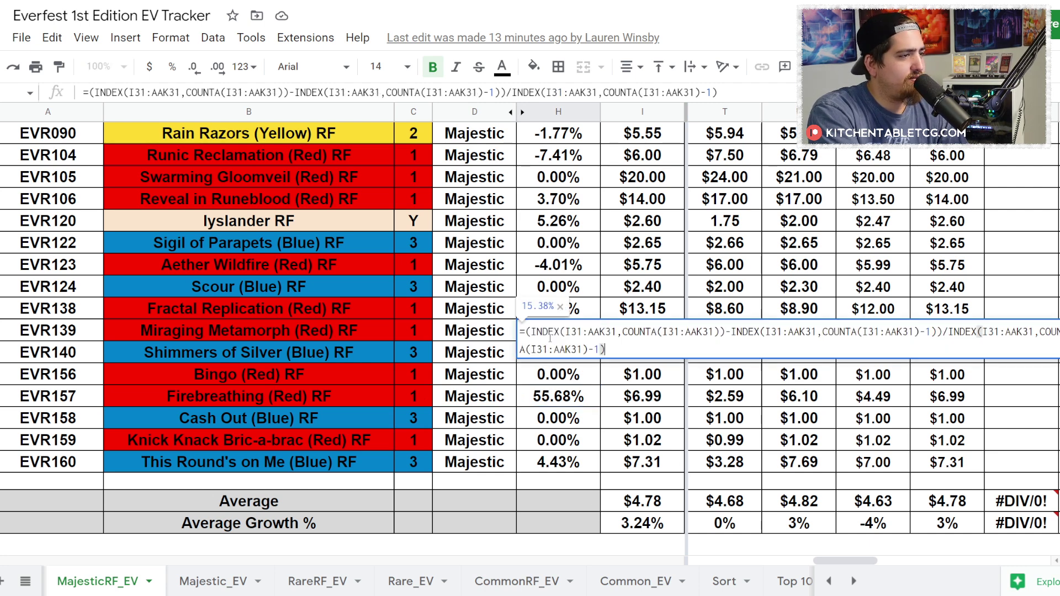
left_click(771, 480)
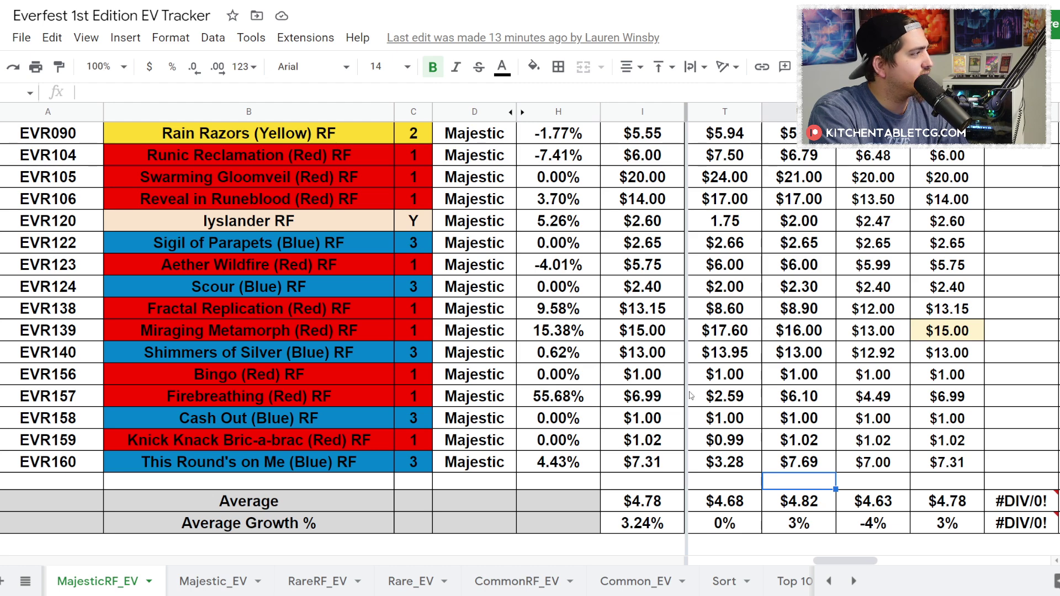
Step: Find Break Tide (Yellow) RF among the majestic rainbow foils and inspect its weekly percentage change and latest price
scroll(730, 385, "up", 1)
scroll(729, 385, "up", 2)
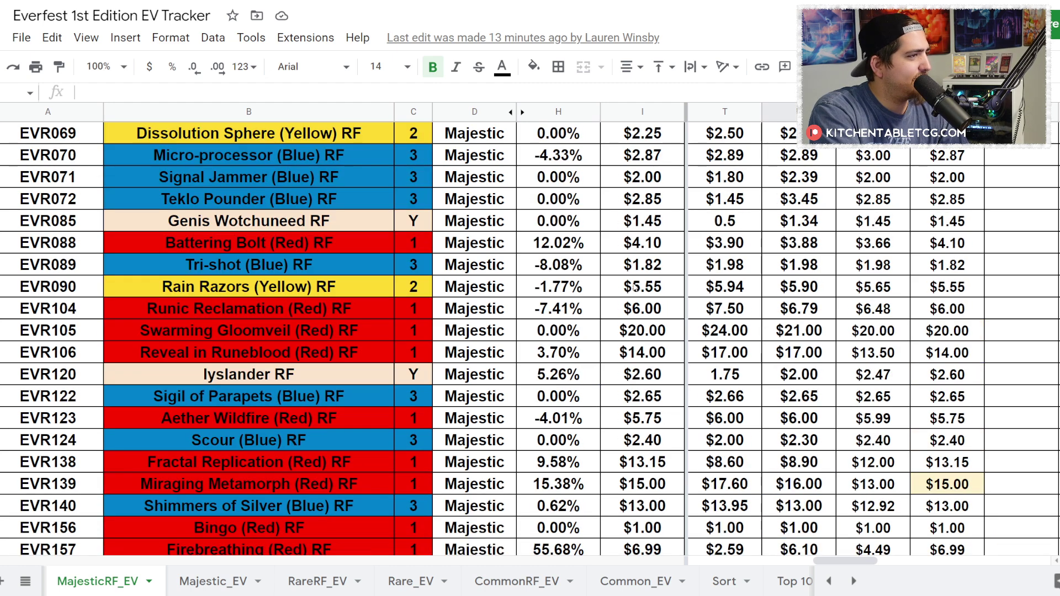
scroll(624, 301, "up", 5)
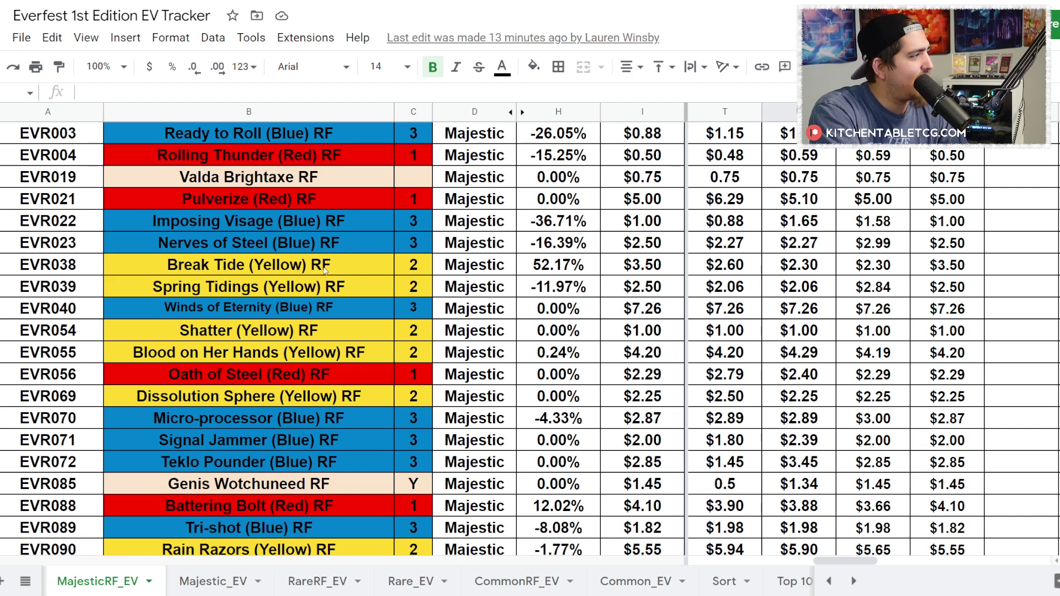
left_click(351, 272)
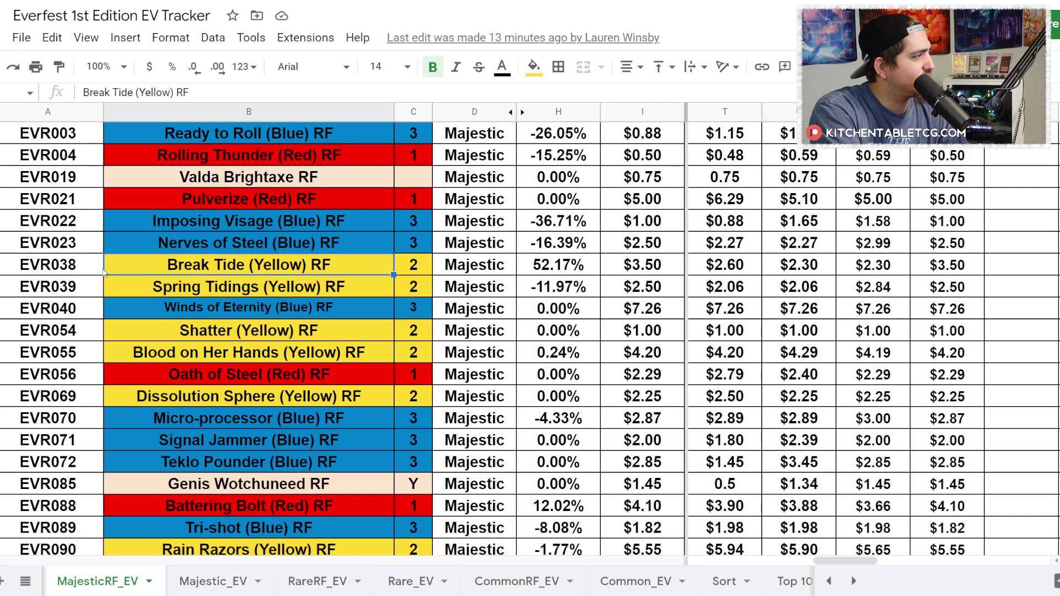
left_click(564, 261)
key("Delete")
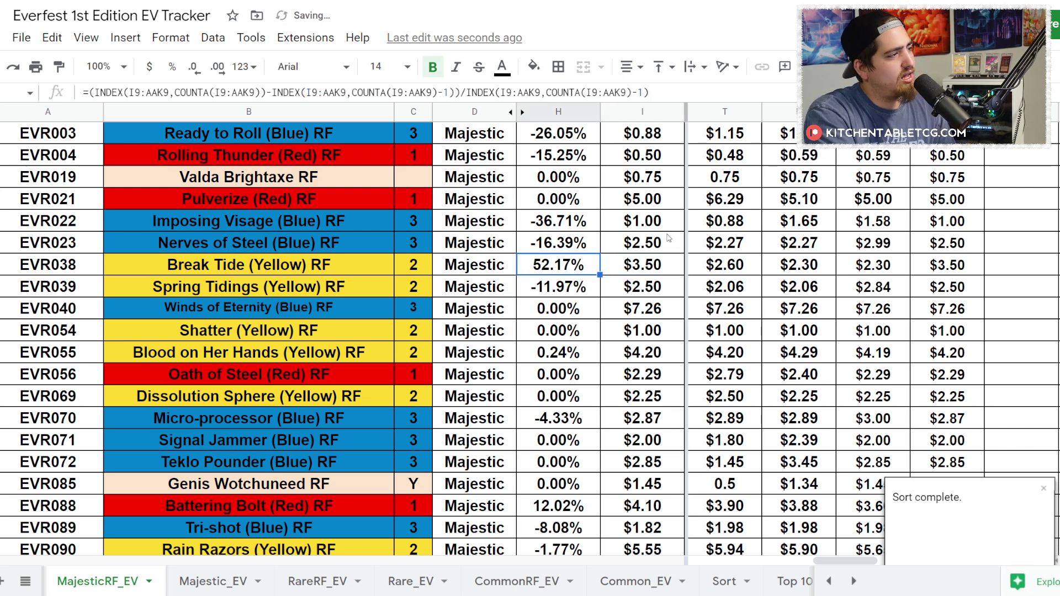
double_click(659, 272)
left_click(767, 227)
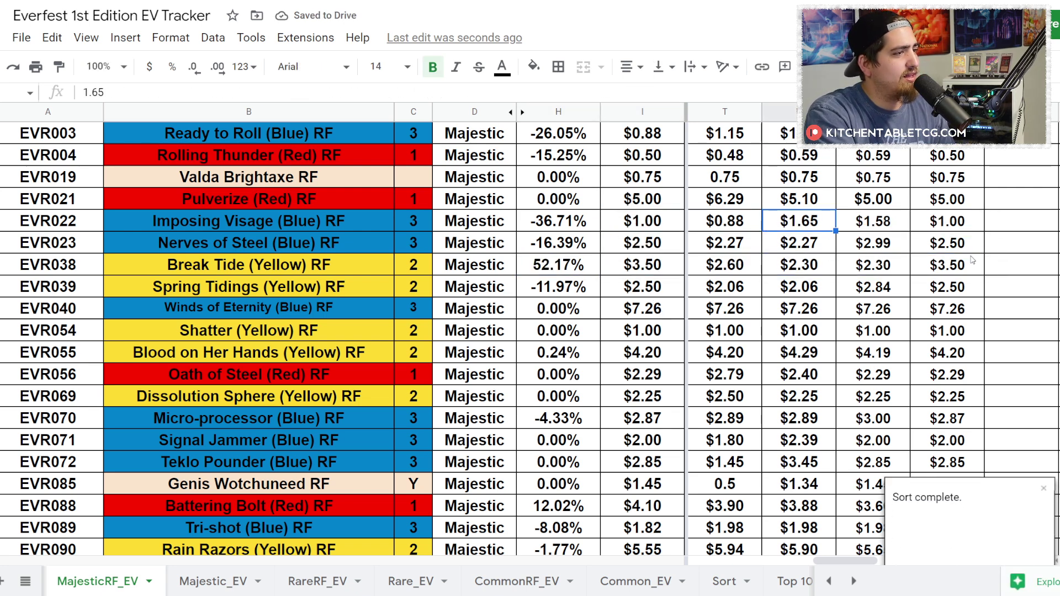
left_click(966, 271)
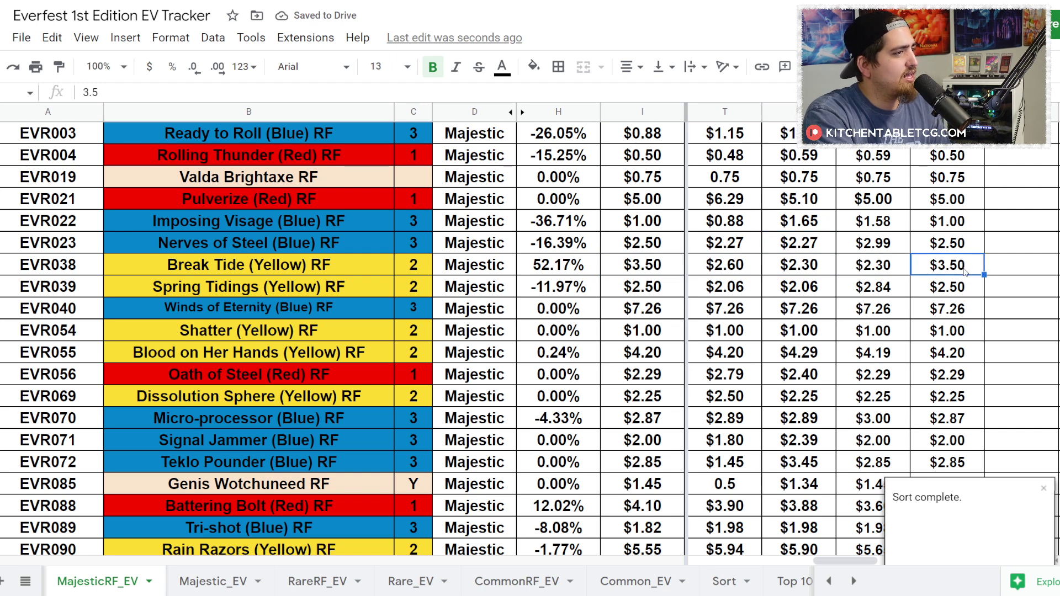
Step: Review the majestic rainbow foils from Swing Big (Red) RF down to the averages, rechecking Break Tide (Yellow) RF
scroll(847, 295, "up", 2)
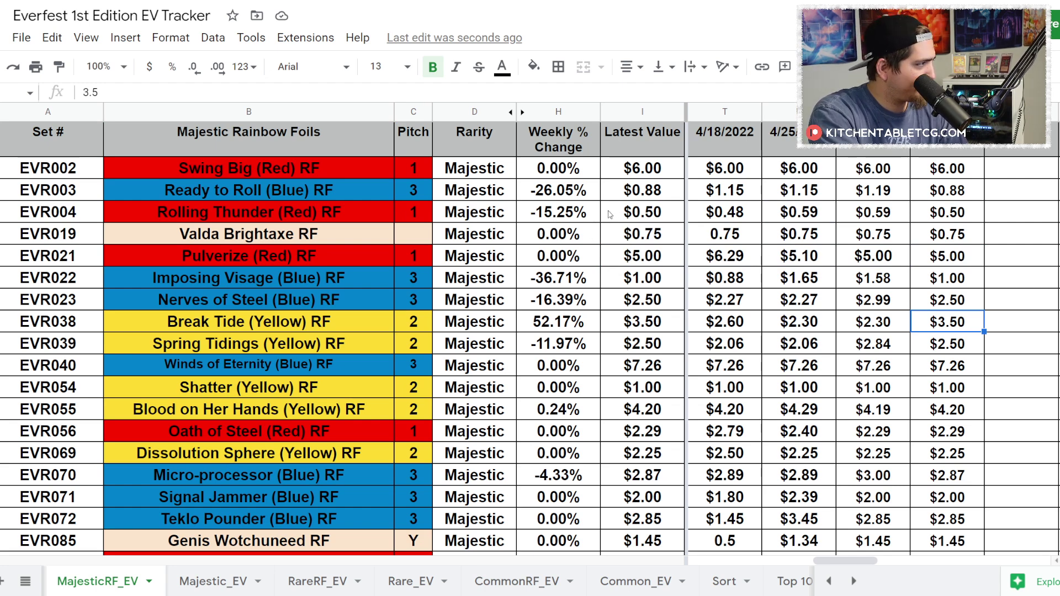
scroll(610, 221, "down", 1)
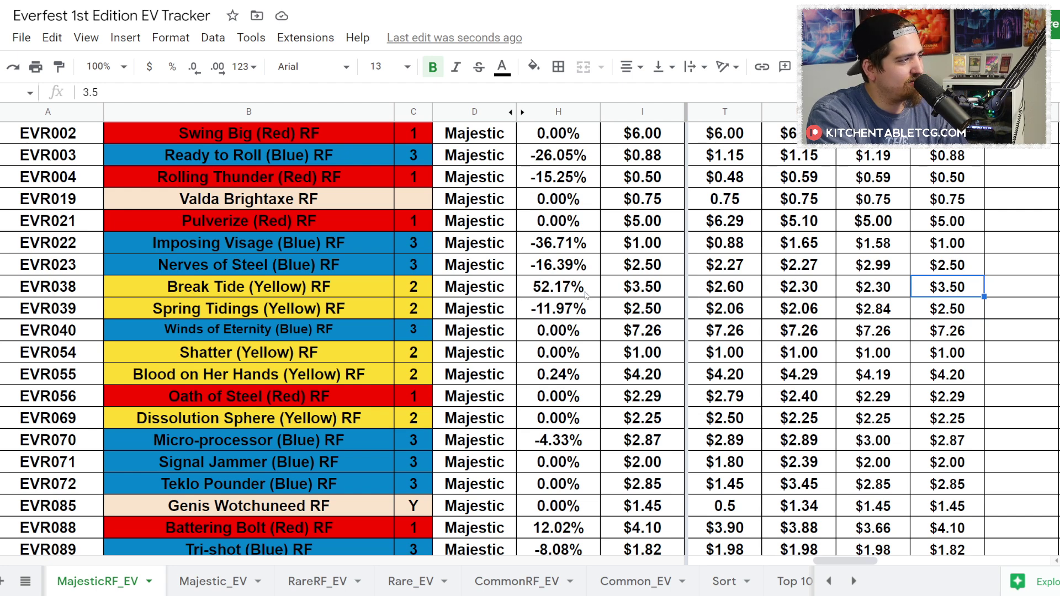
left_click(282, 288)
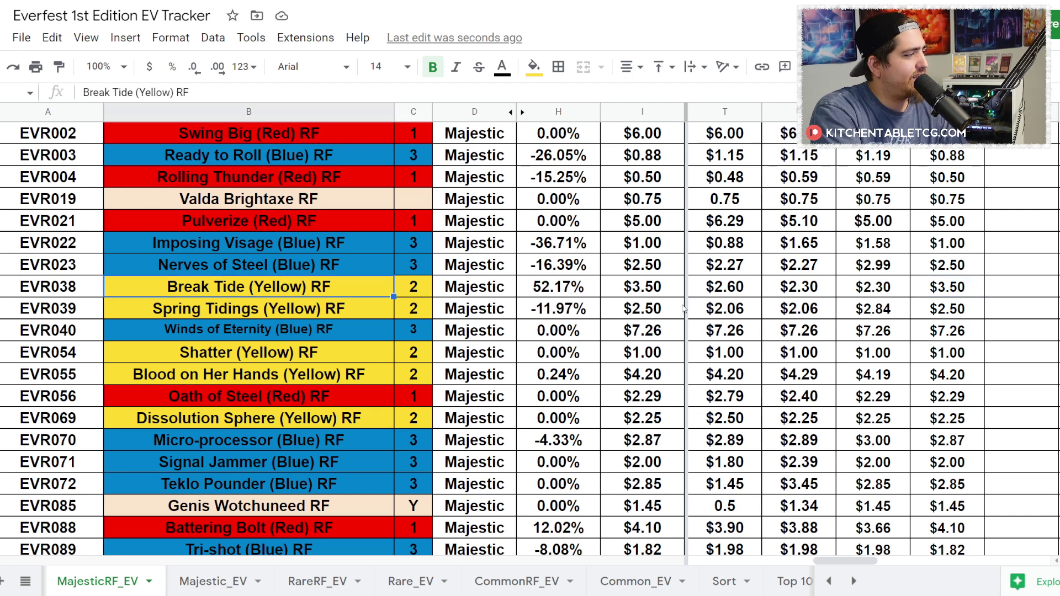
scroll(970, 353, "down", 10)
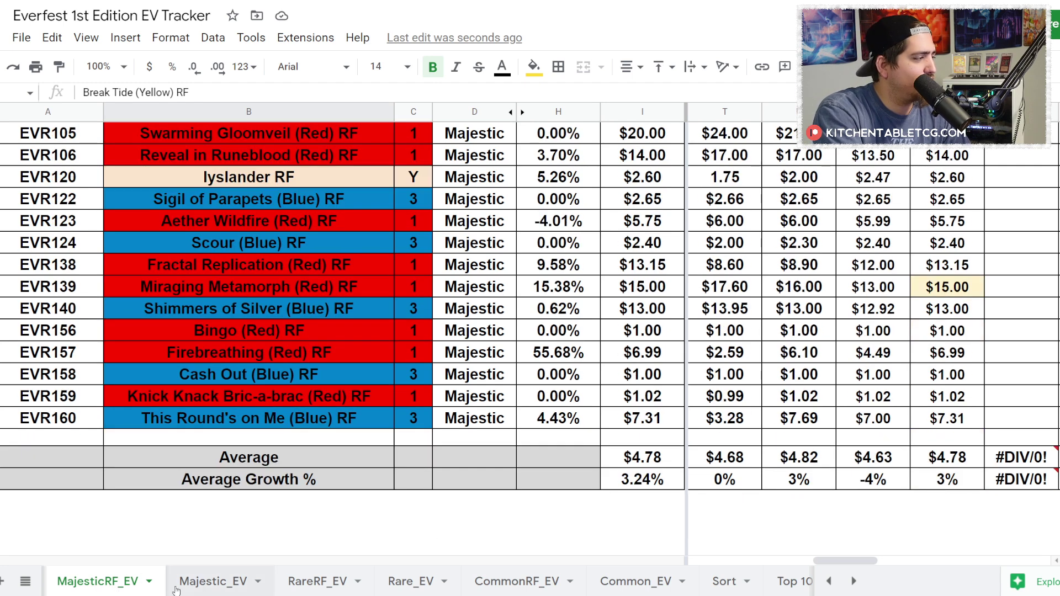
Step: Open the Majestic_EV sheet and bring its most recent weekly price columns into view
double_click(209, 584)
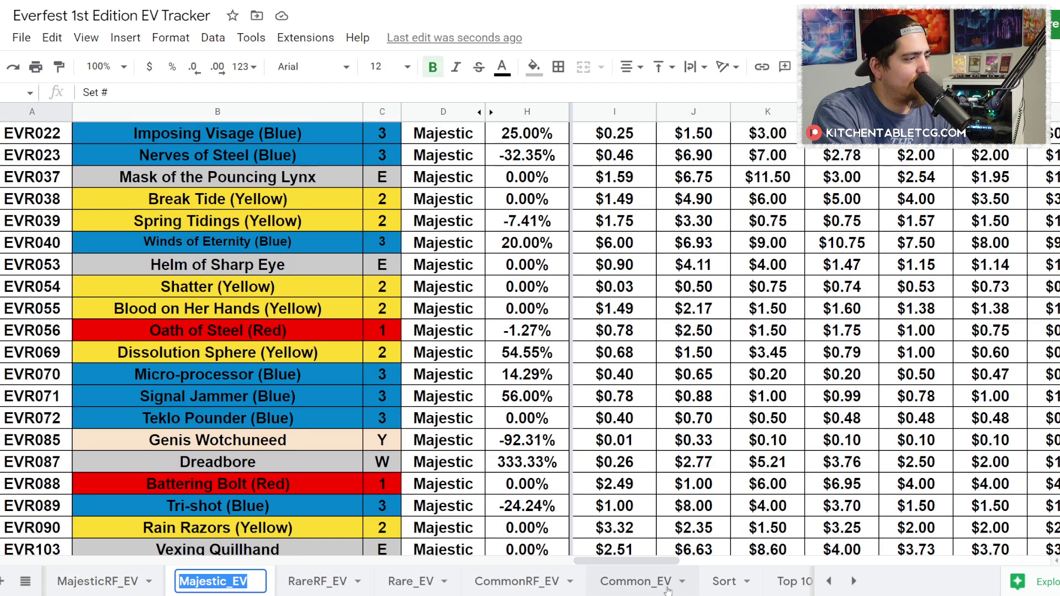
left_click_drag(630, 560, 769, 564)
scroll(863, 569, "down", 4)
left_click(758, 550)
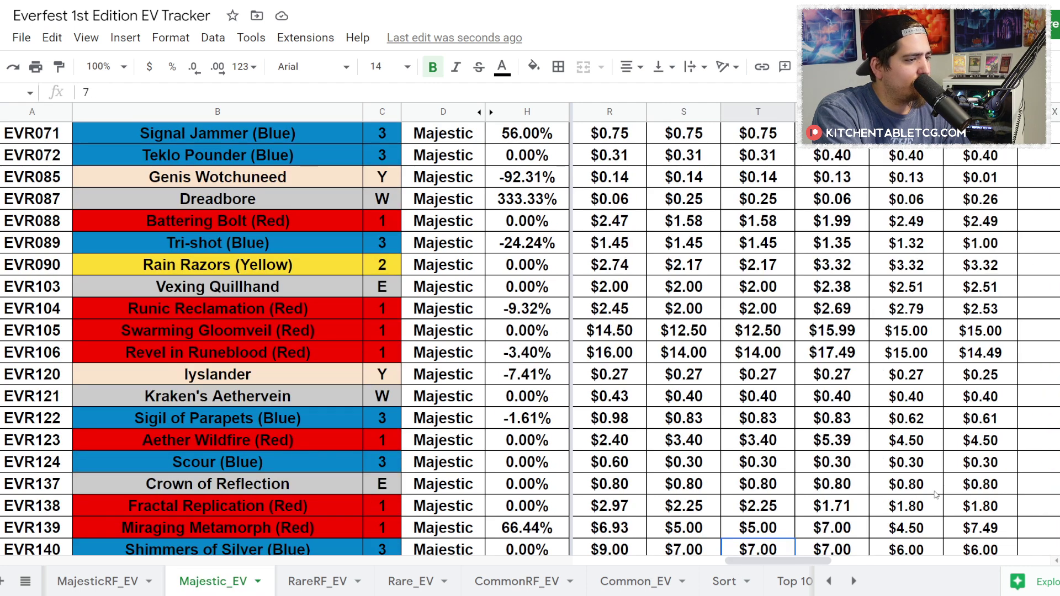
Step: Inspect the latest week's average price and average growth percentage formulas for the non-foil majestics
scroll(989, 478, "down", 6)
scroll(988, 477, "up", 2)
left_click(989, 437)
double_click(989, 437)
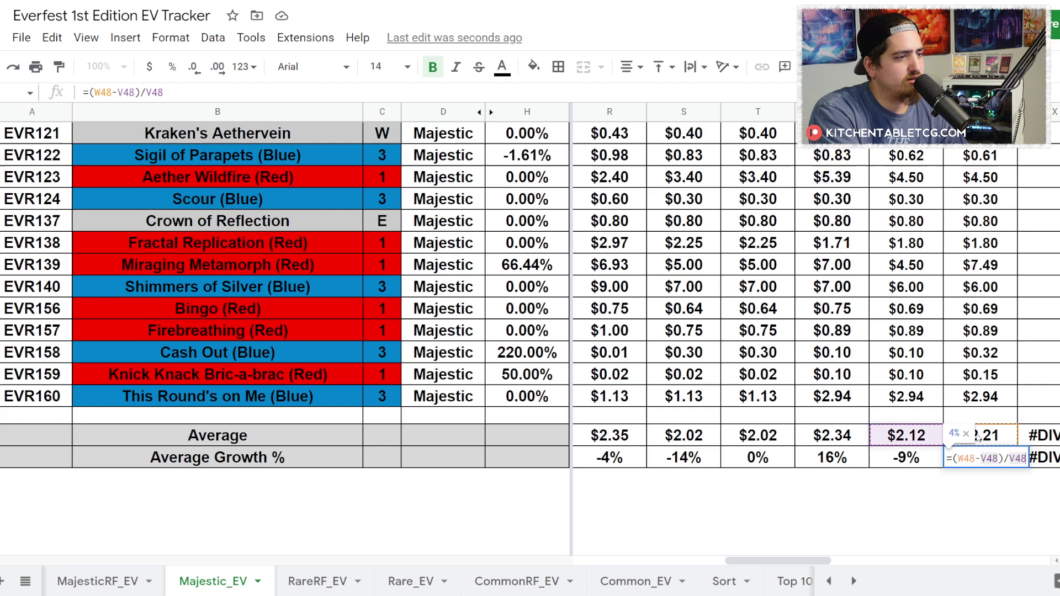
key("Escape")
key("Up")
key("Return")
left_click(1003, 443)
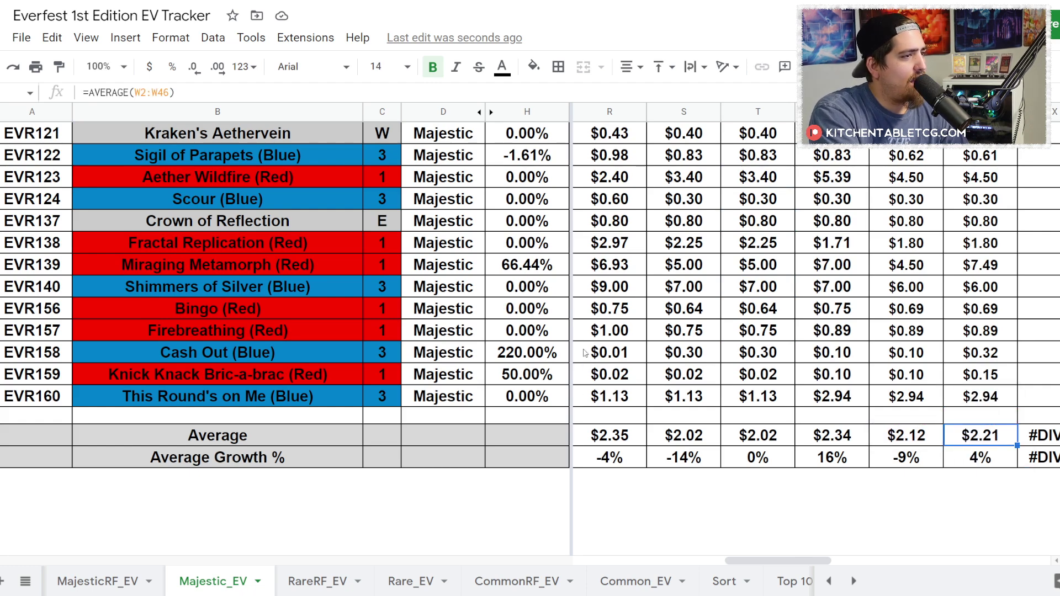
Step: Inspect the weekly percentage change of Miraging Metamorph (Red) and review the majestics listed above it
scroll(516, 354, "up", 3)
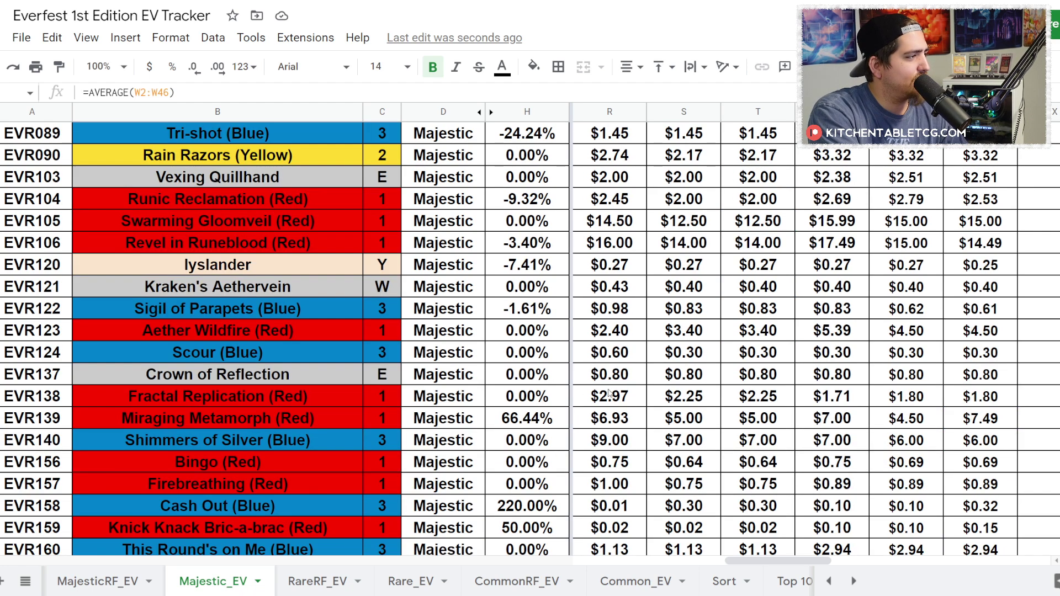
left_click(516, 420)
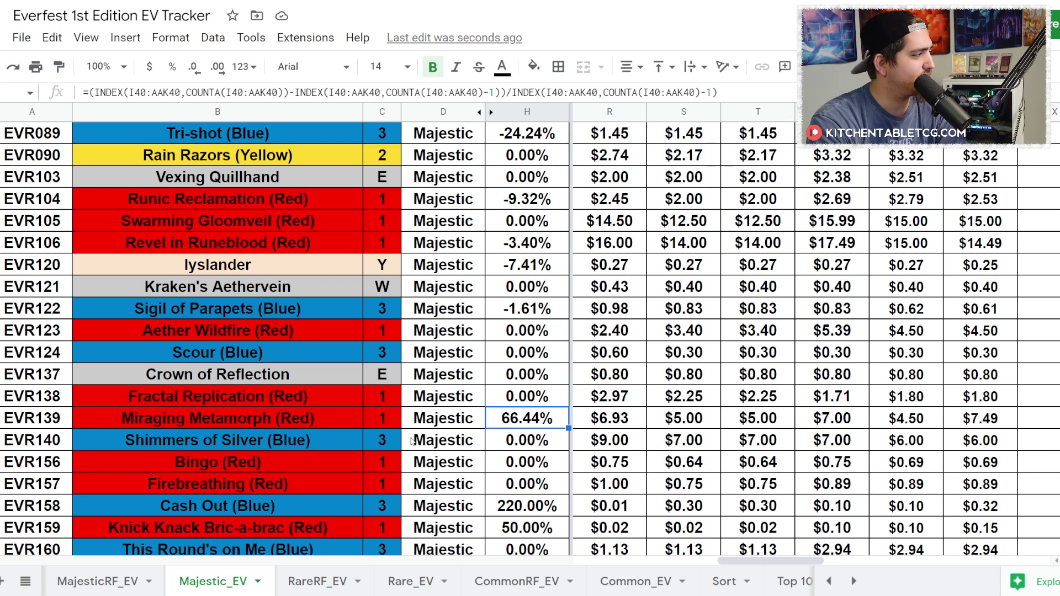
scroll(403, 454, "up", 2)
scroll(403, 454, "up", 1)
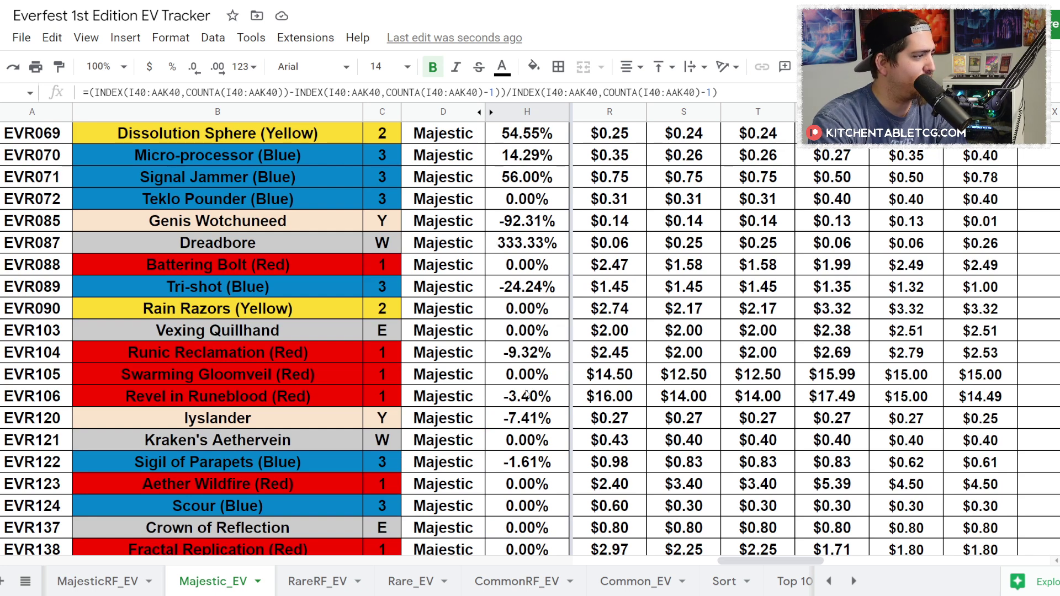
scroll(527, 394, "up", 3)
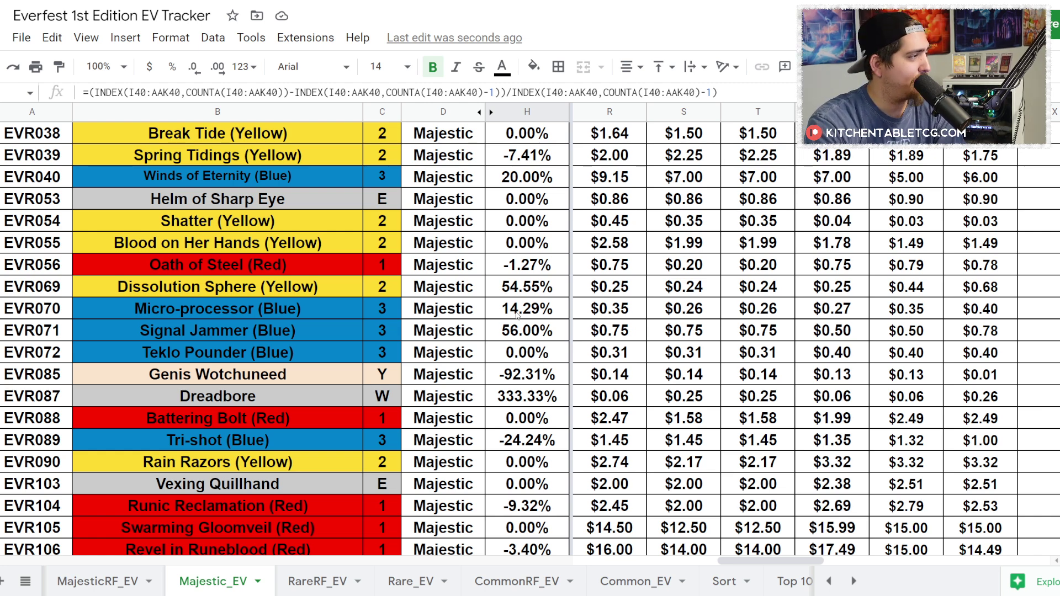
scroll(486, 310, "up", 1)
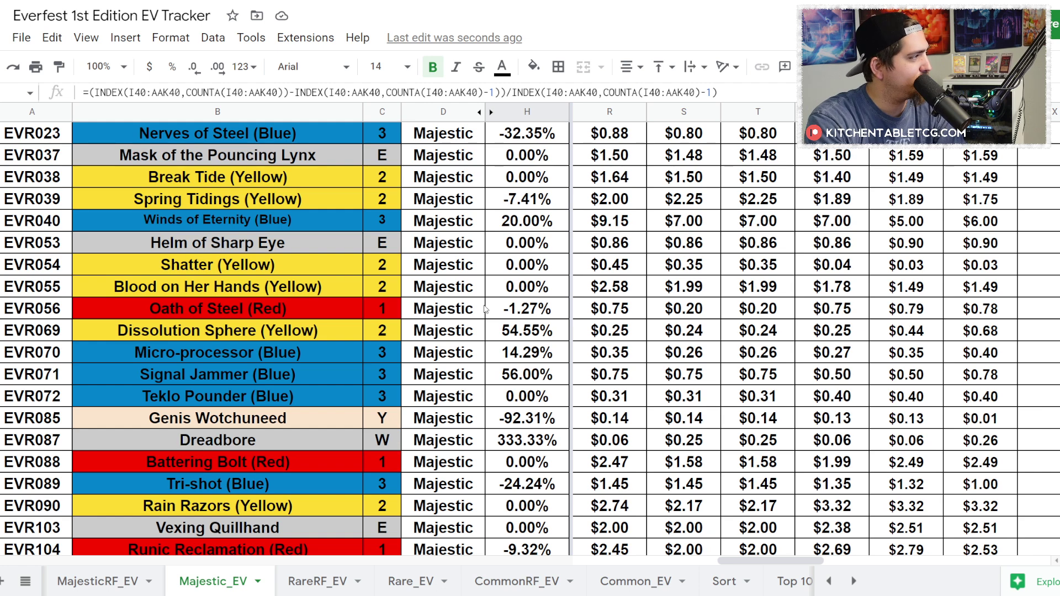
Step: Inspect the weekly percentage change of Winds of Eternity (Blue) and review the remaining majestics up to Skull Crushers
scroll(485, 309, "up", 1)
left_click(532, 270)
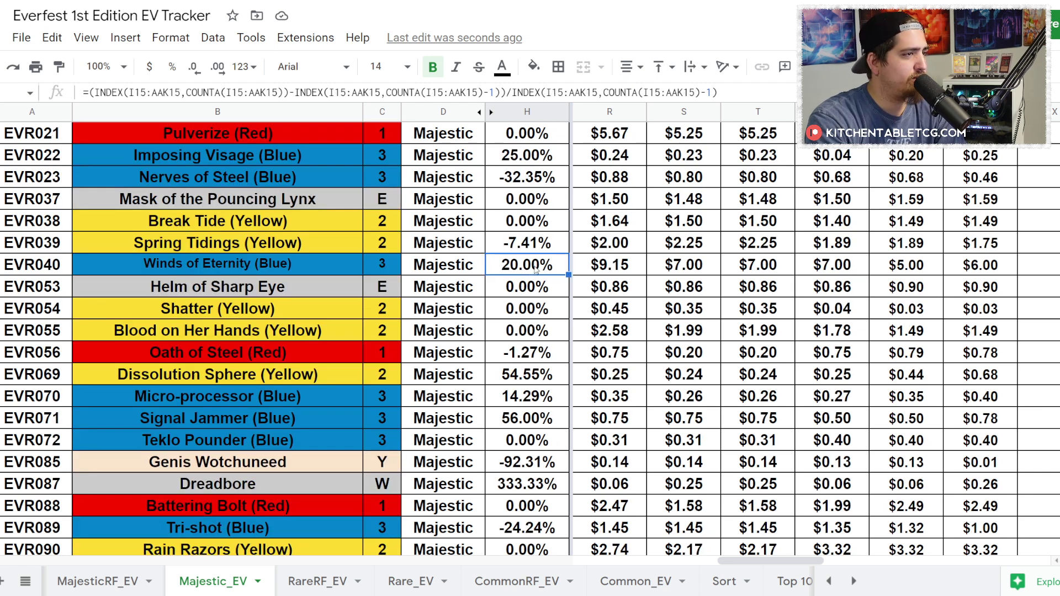
scroll(520, 263, "up", 3)
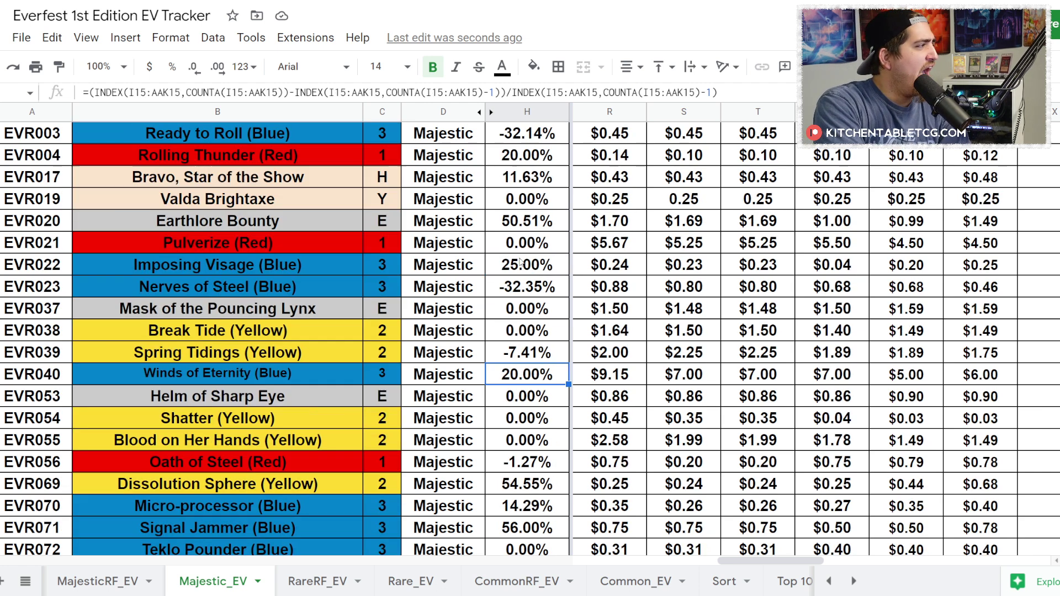
scroll(529, 274, "up", 1)
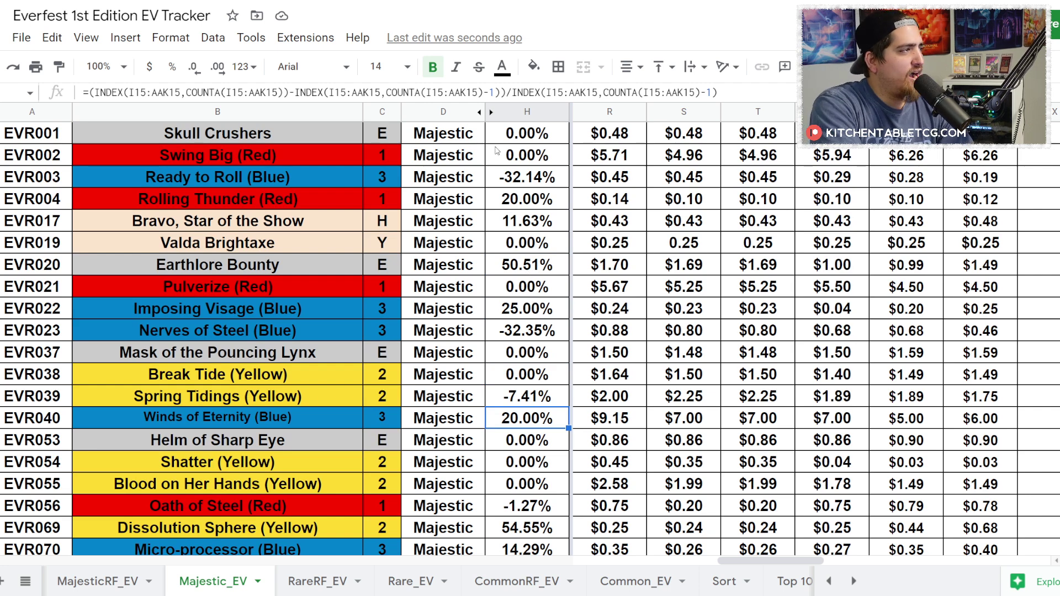
Step: Check the latest weekly prices of the majestics Pulverize (Red), Winds of Eternity (Blue) and Revel in Runeblood (Red)
scroll(536, 191, "up", 1)
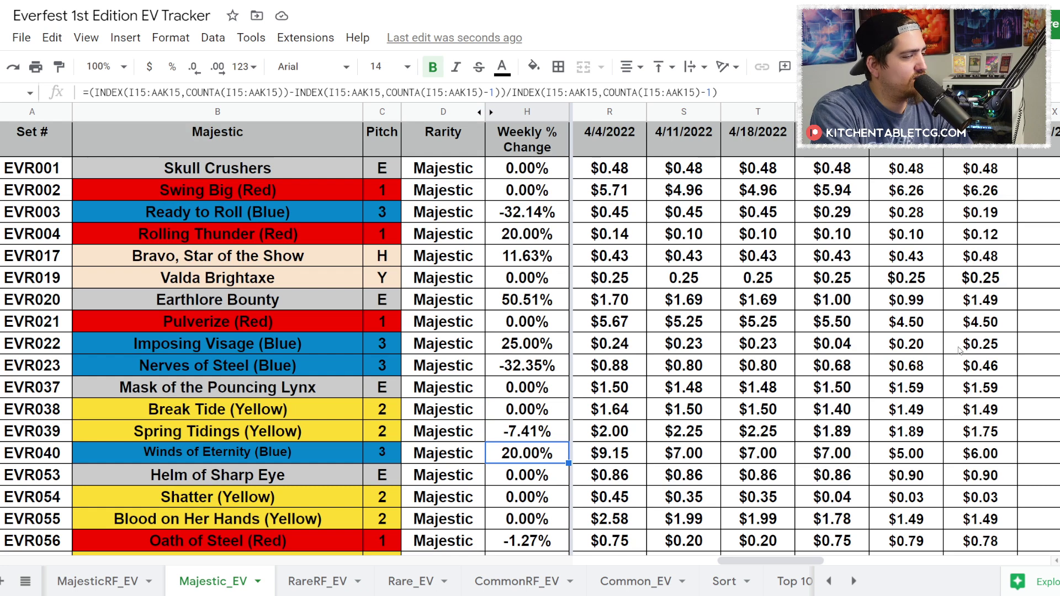
left_click(985, 323)
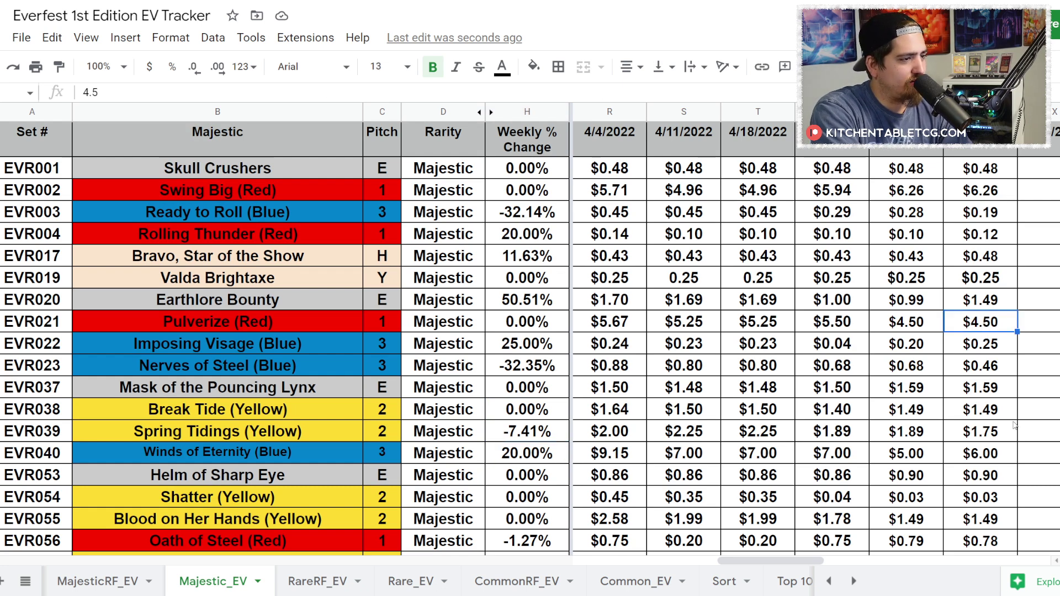
left_click(1004, 461)
scroll(1004, 461, "down", 8)
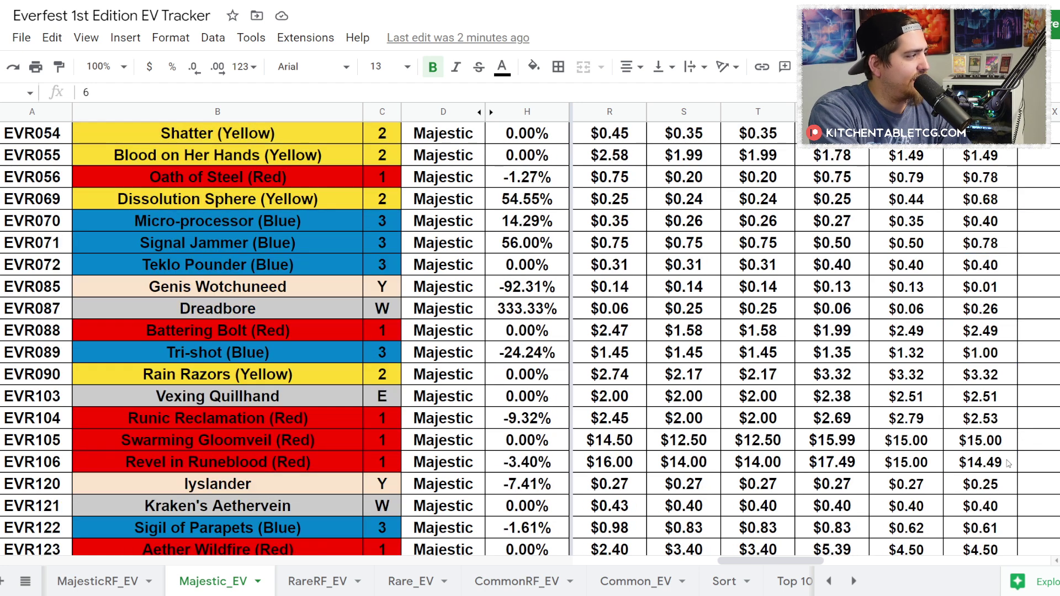
left_click(1007, 464)
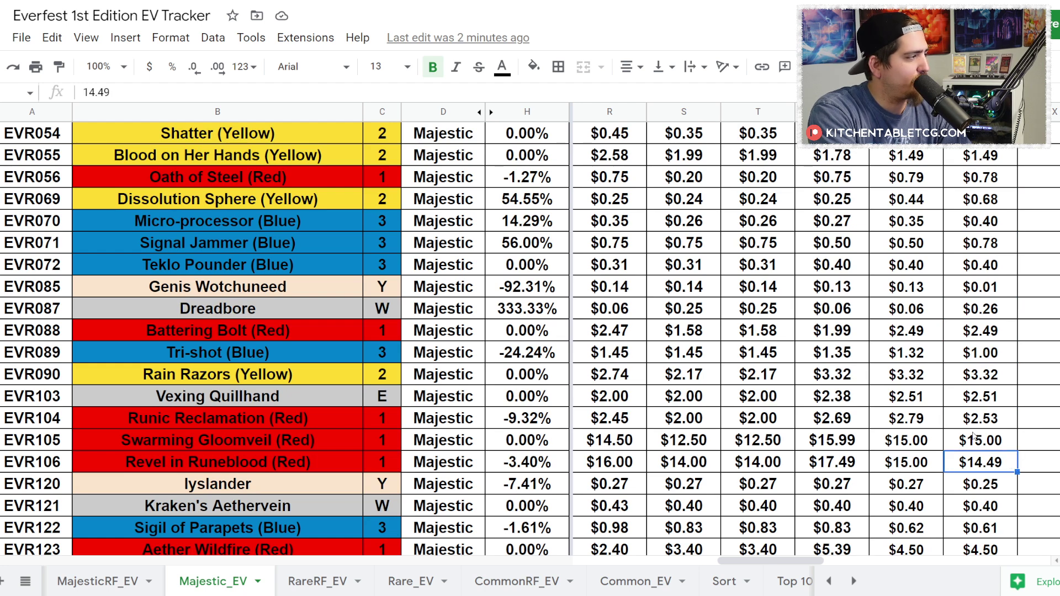
Step: Review the remaining majestics down to the summary rows and inspect the latest week's average growth percentage formula
scroll(973, 436, "down", 1)
scroll(824, 346, "down", 7)
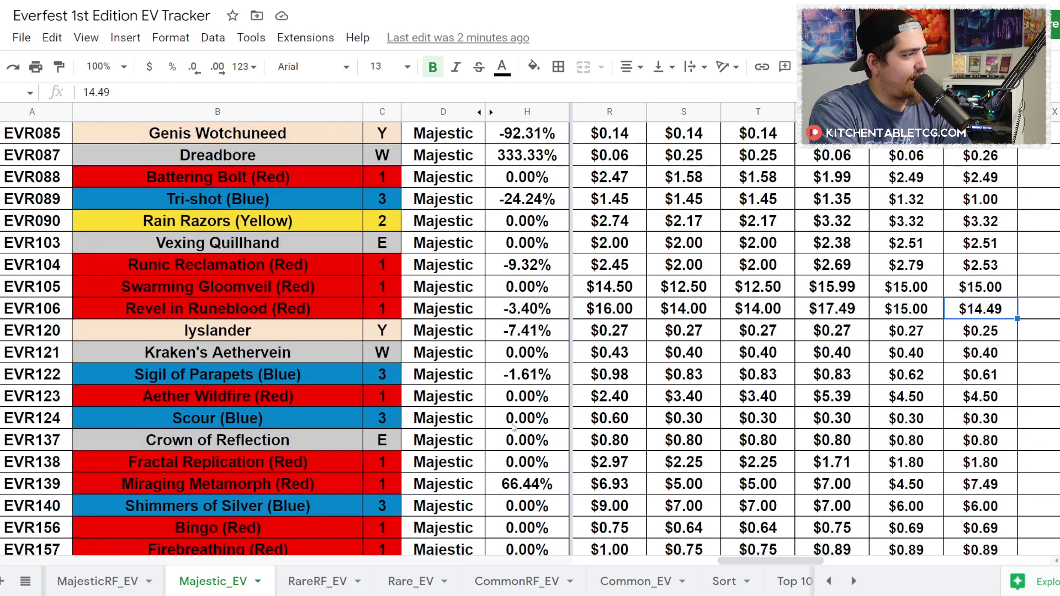
left_click(974, 356)
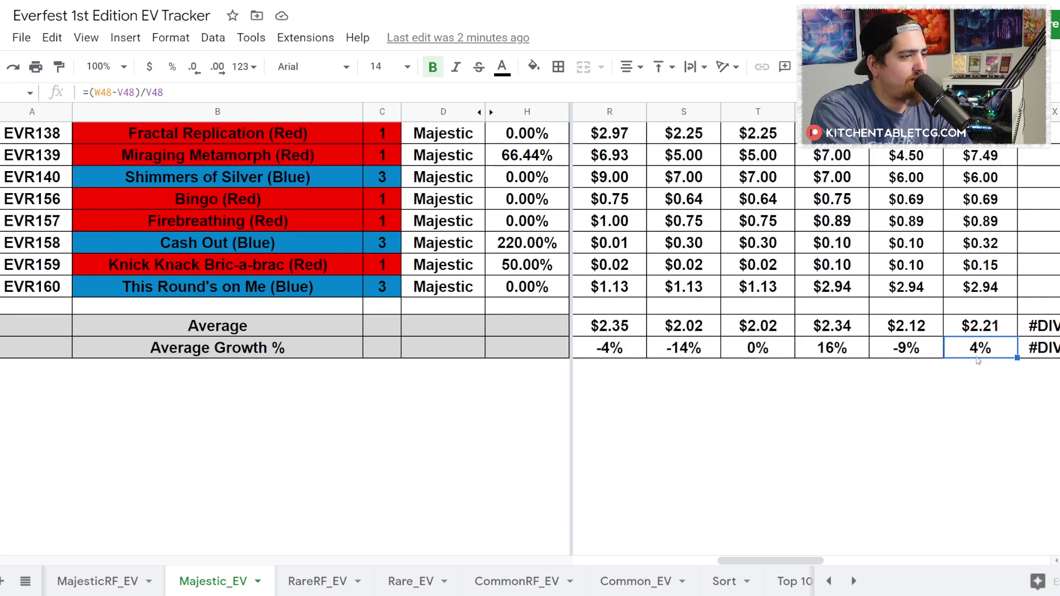
Step: Open the RareRF_EV sheet and review the latest weekly average and average growth of the rare rainbow foils
left_click(337, 584)
left_click_drag(648, 558, 843, 559)
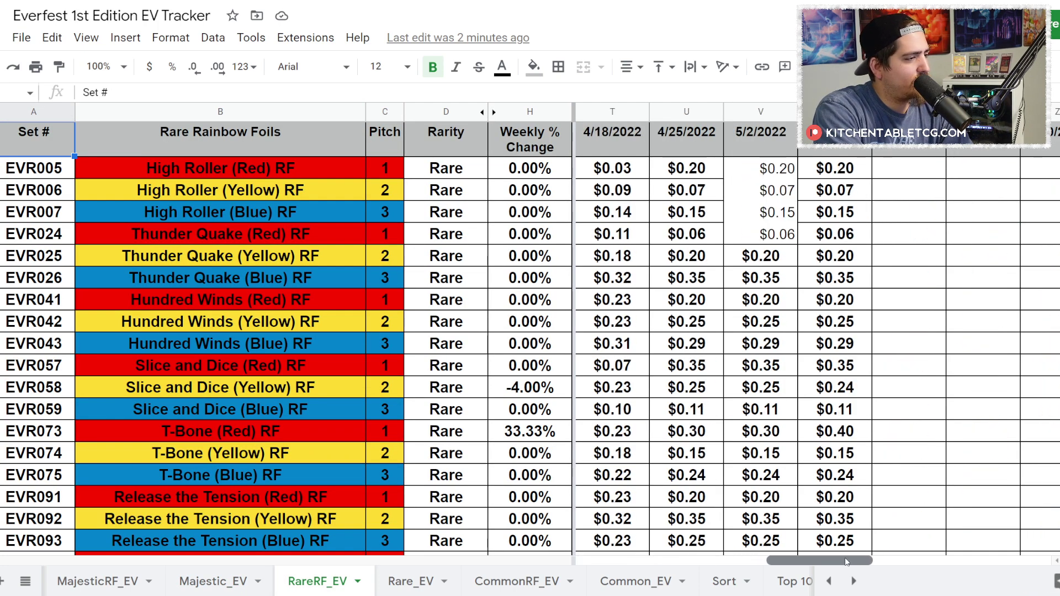
scroll(716, 394, "down", 12)
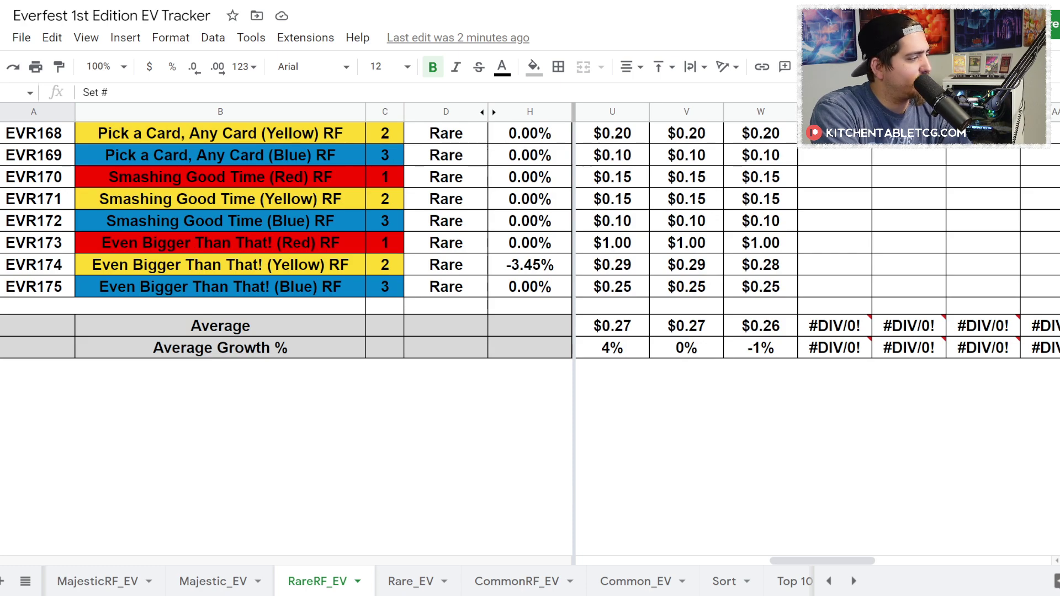
Step: Open the Rare_EV sheet and review the non-foil rares' latest weekly prices, average and average growth
left_click(412, 582)
scroll(696, 547, "down", 5)
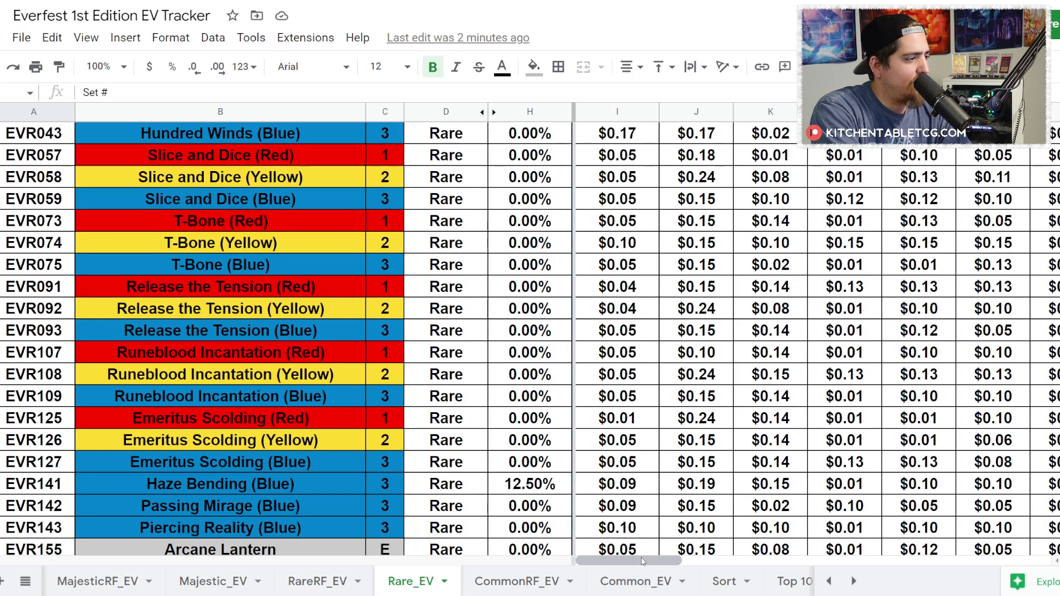
left_click_drag(641, 561, 851, 569)
scroll(585, 530, "down", 15)
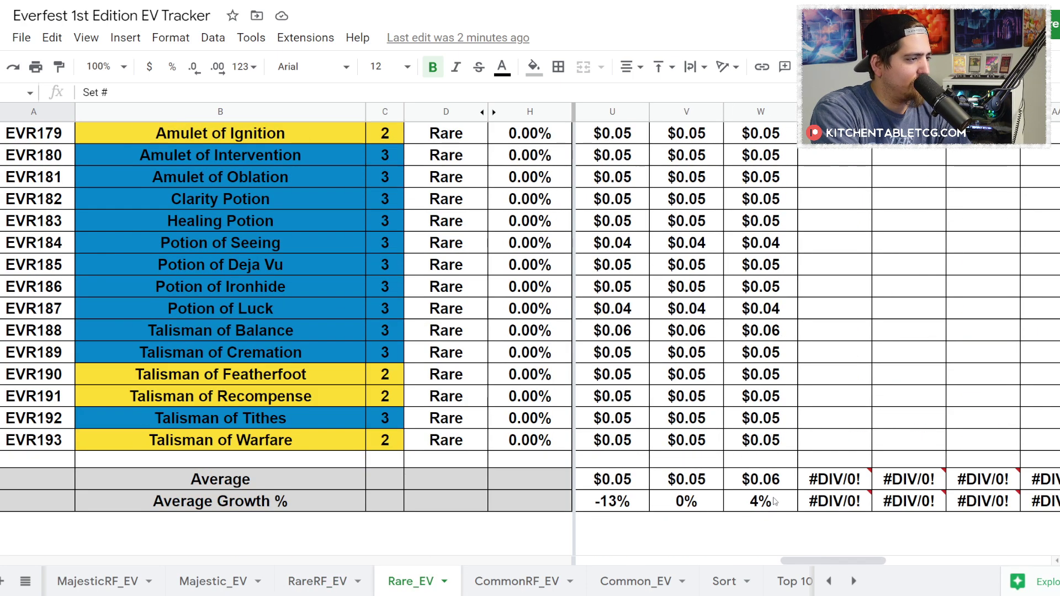
Step: Open the CommonRF_EV sheet and inspect the latest week's average growth percentage formula for the common rainbow foils
left_click(481, 581)
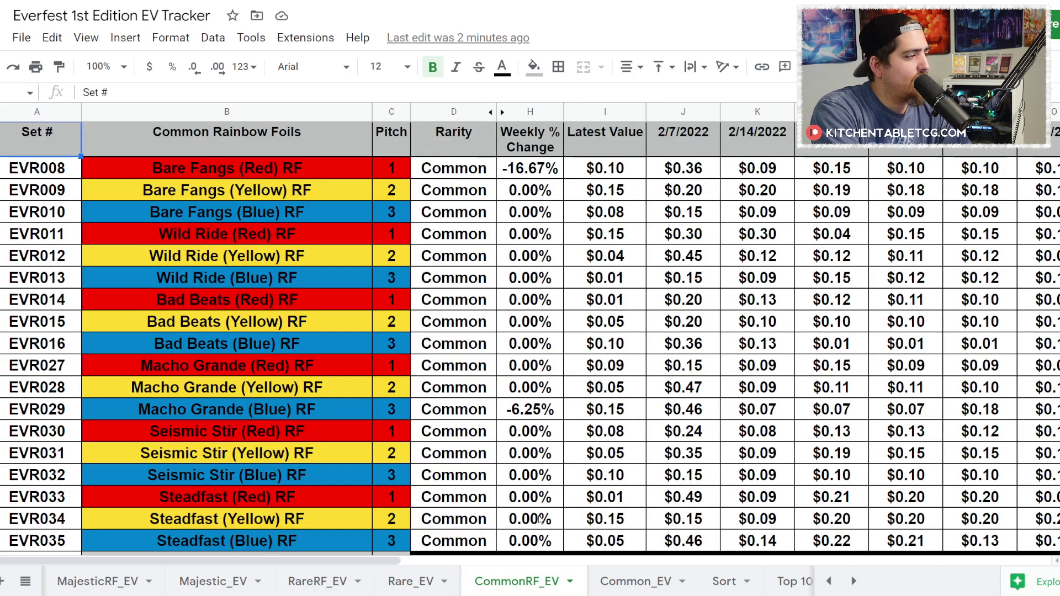
scroll(576, 487, "down", 5)
left_click_drag(293, 563, 725, 497)
scroll(724, 496, "down", 10)
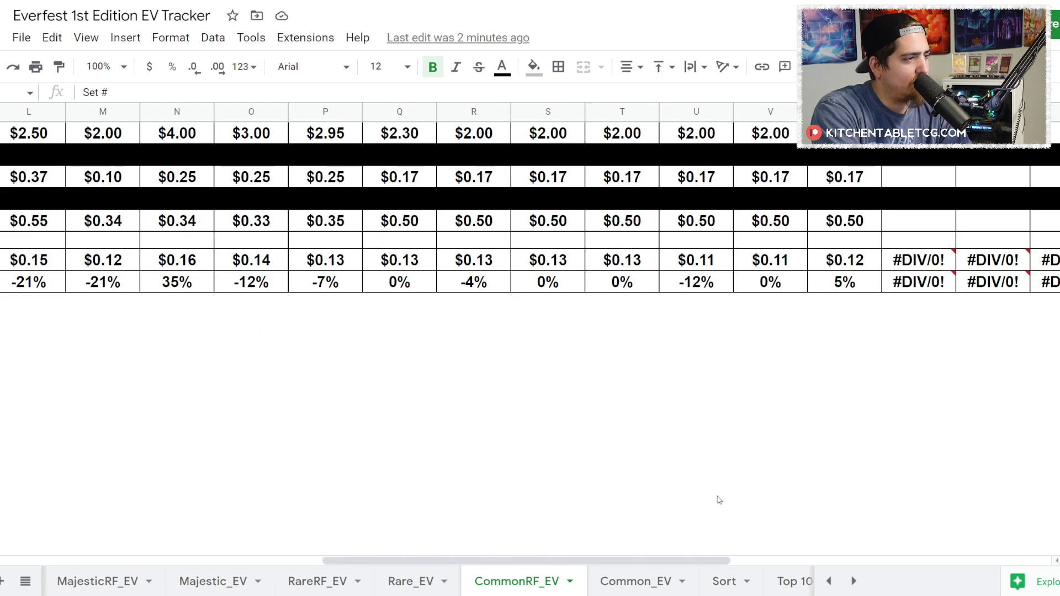
left_click(851, 289)
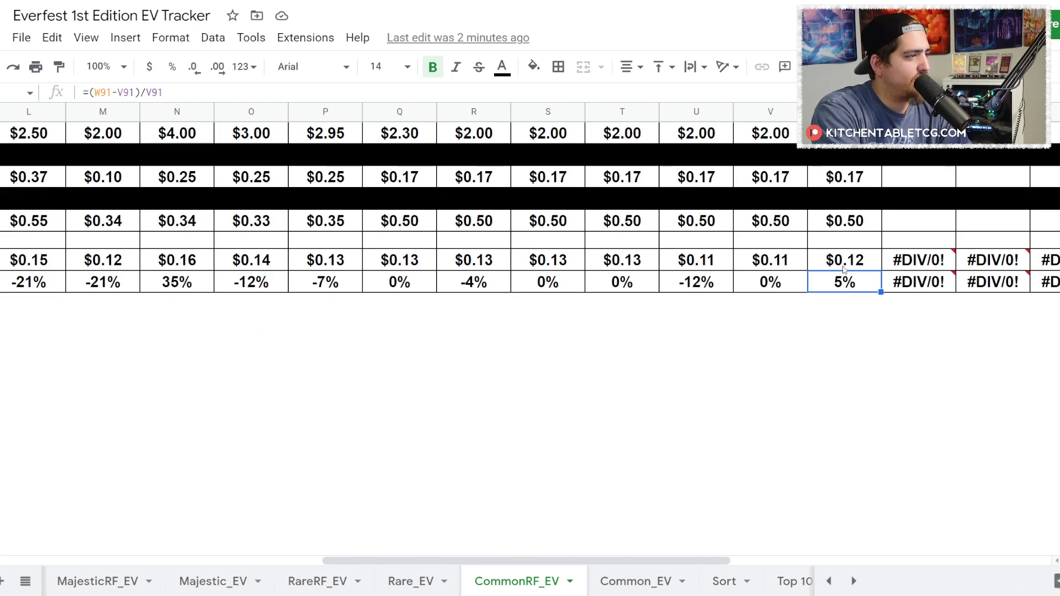
Step: Open the EV Calculation sheet and inspect the BOX EV total's formula
left_click(791, 589)
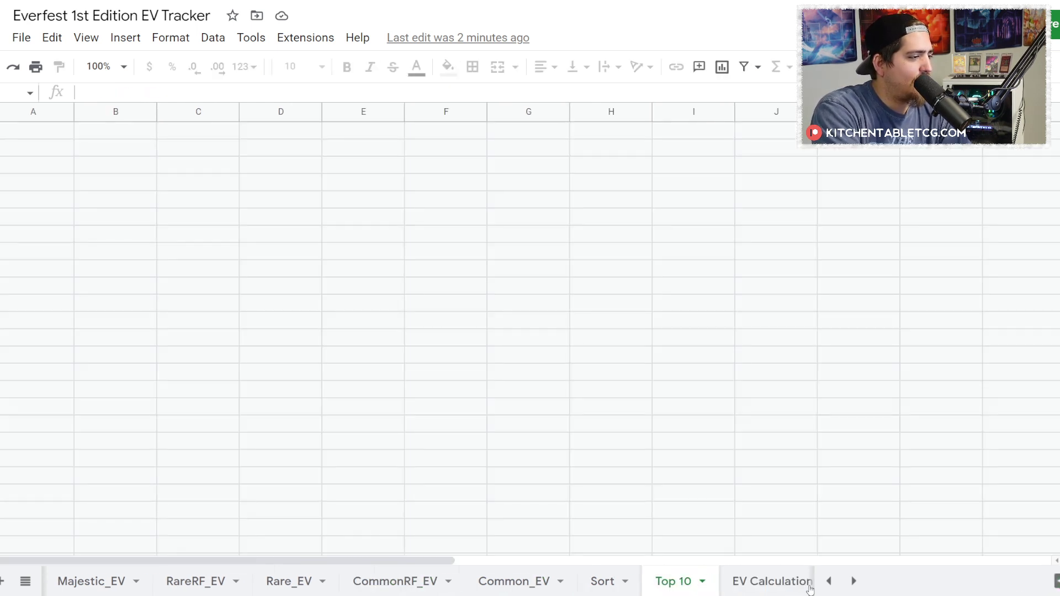
left_click(769, 593)
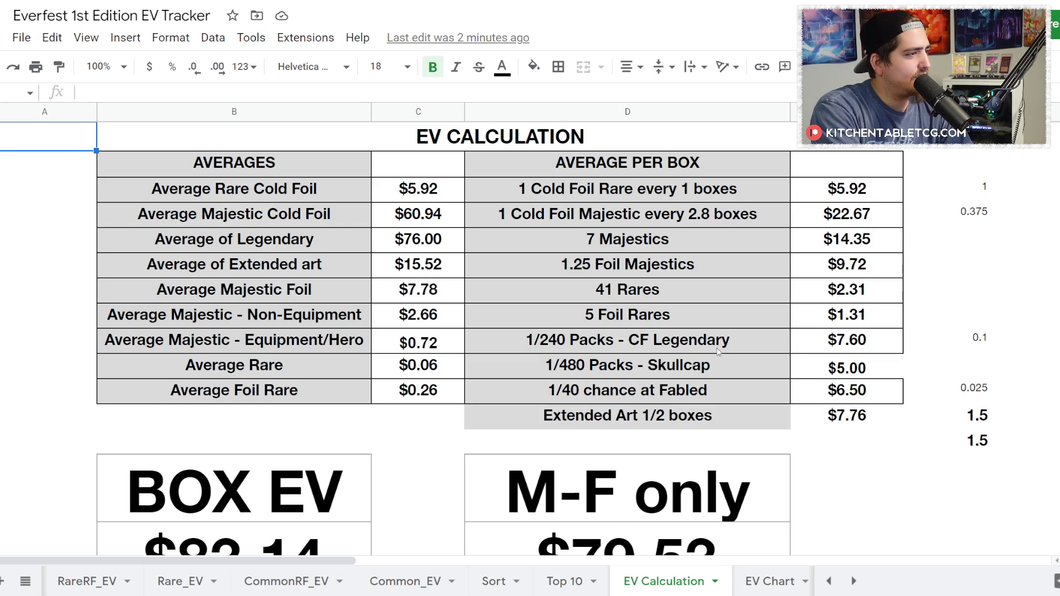
scroll(718, 352, "down", 3)
scroll(325, 330, "down", 1)
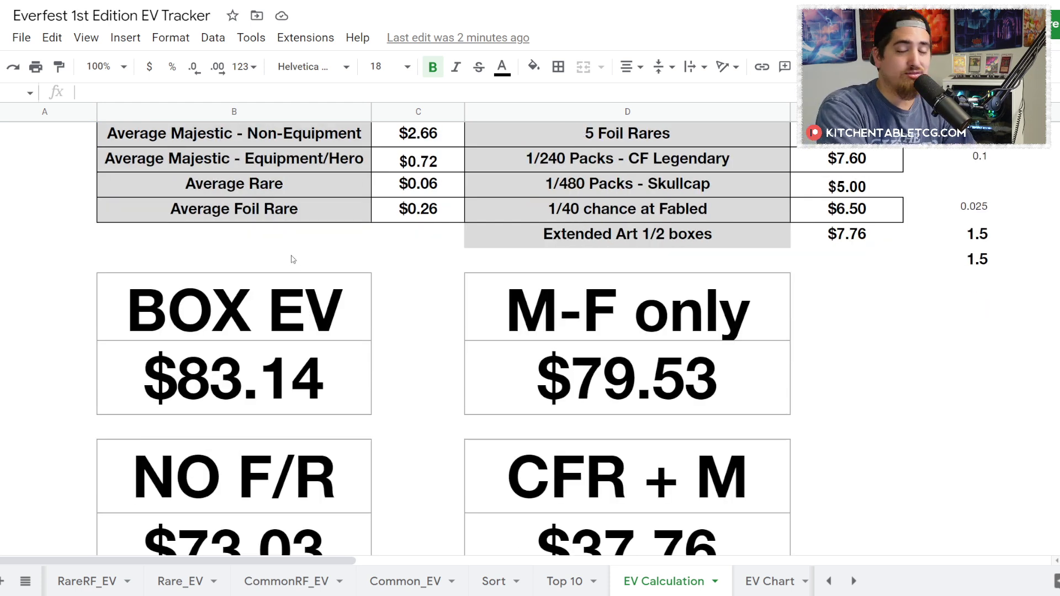
left_click(216, 377)
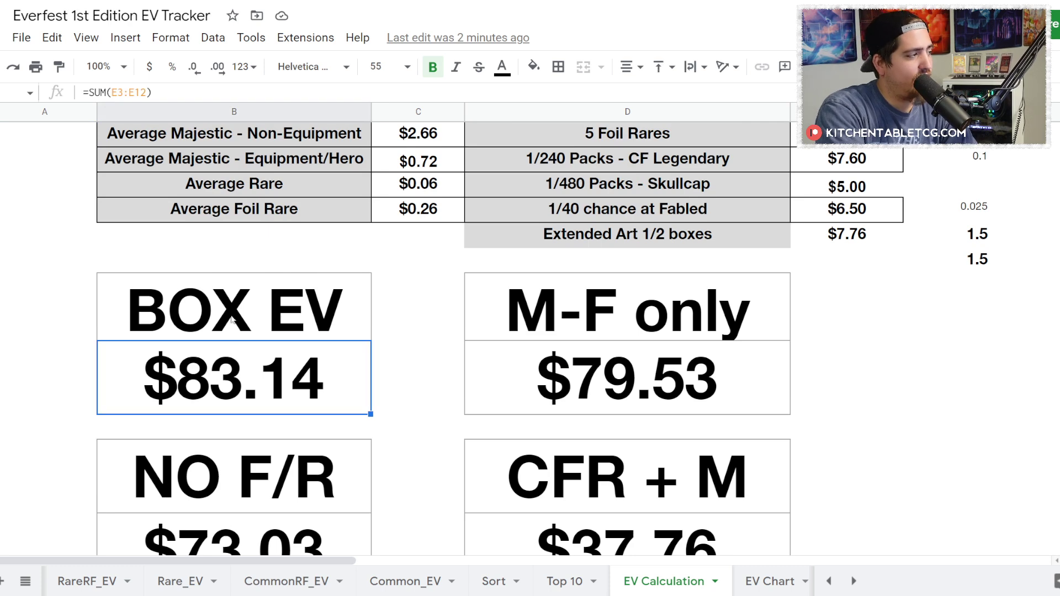
Step: Inspect the formulas behind the M-F only, NO F/R and CFR + M values on the EV Calculation sheet
scroll(438, 199, "down", 2)
left_click(605, 252)
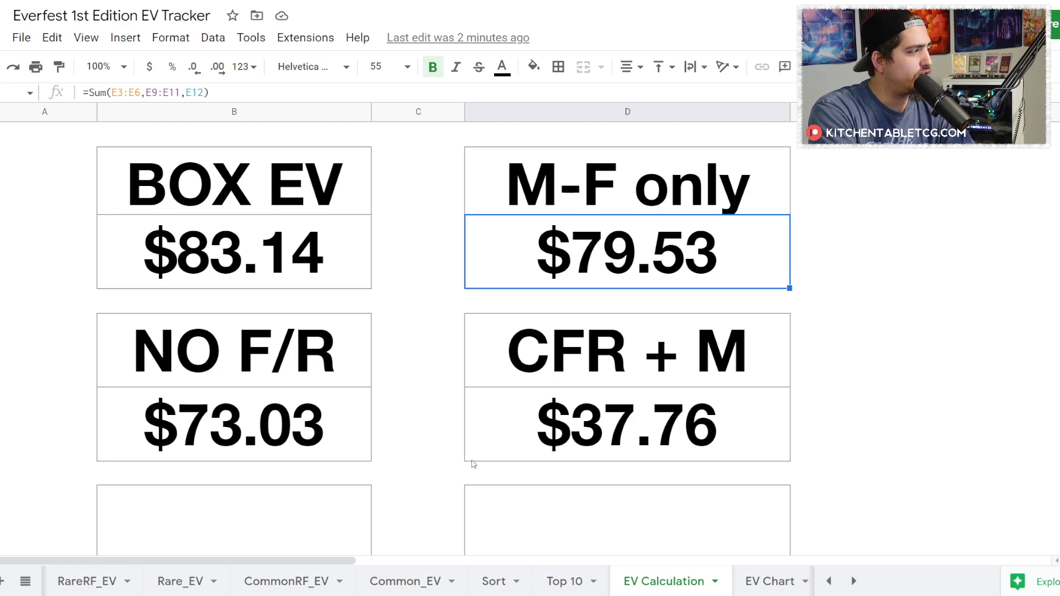
left_click(232, 413)
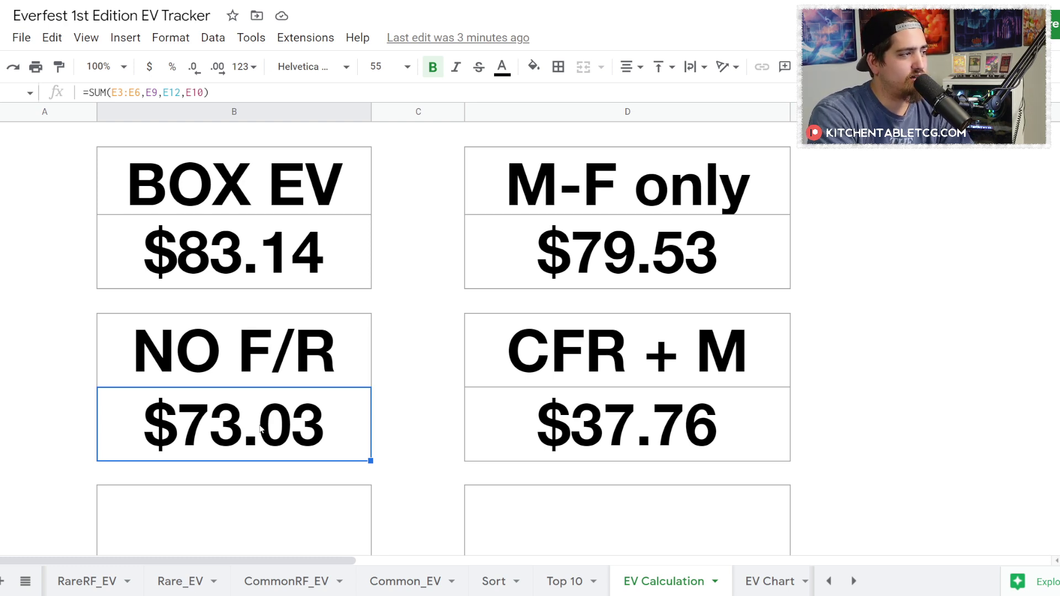
left_click(506, 426)
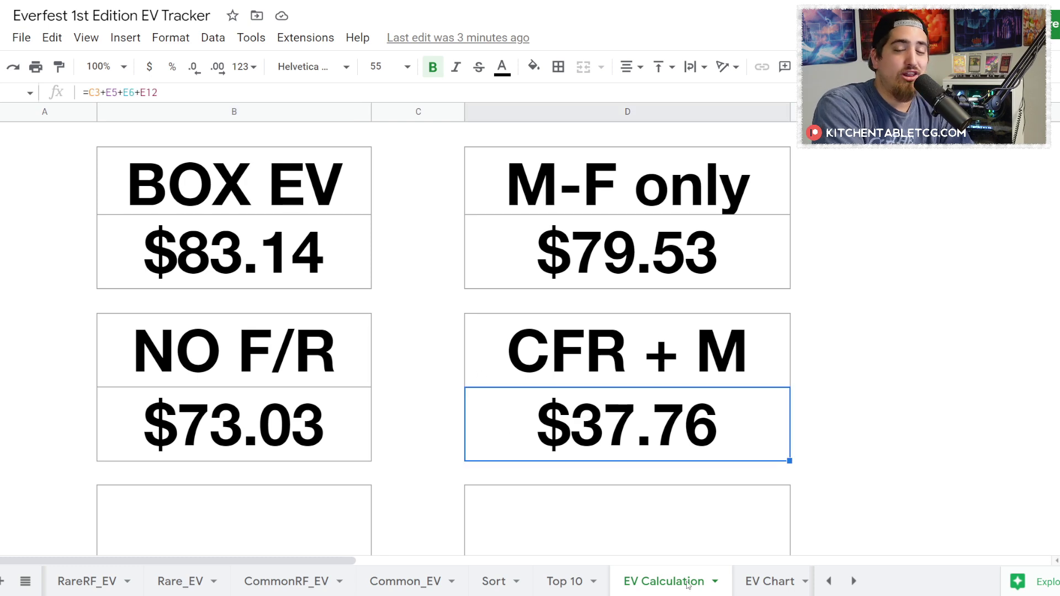
Step: Compare the EV Calculation sheet's rarity averages and per-box averages with the four EV totals beneath them
scroll(692, 484, "up", 3)
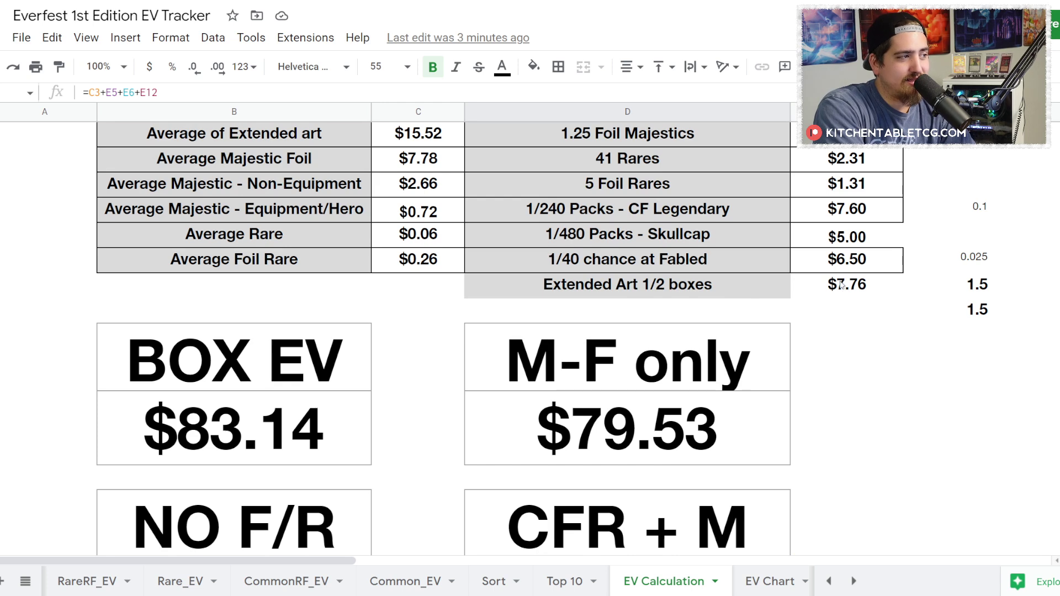
scroll(747, 343, "down", 5)
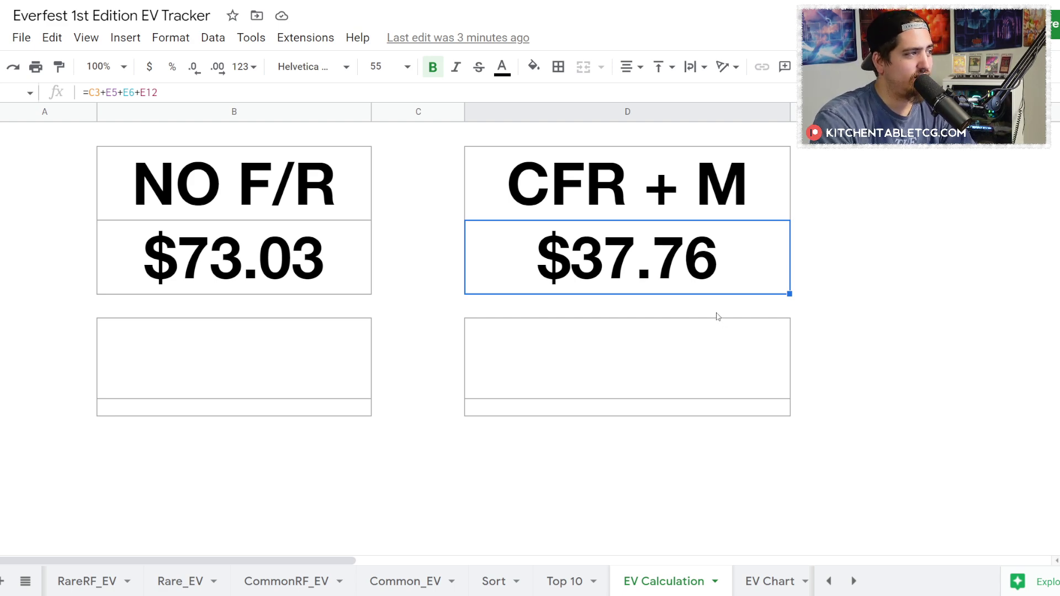
scroll(718, 318, "up", 6)
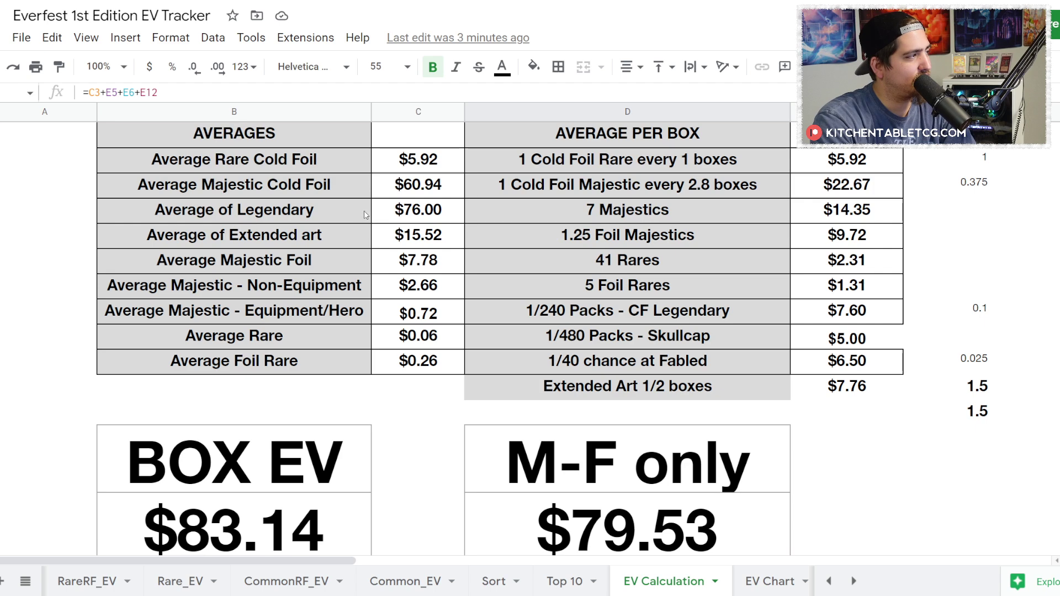
scroll(272, 475, "down", 3)
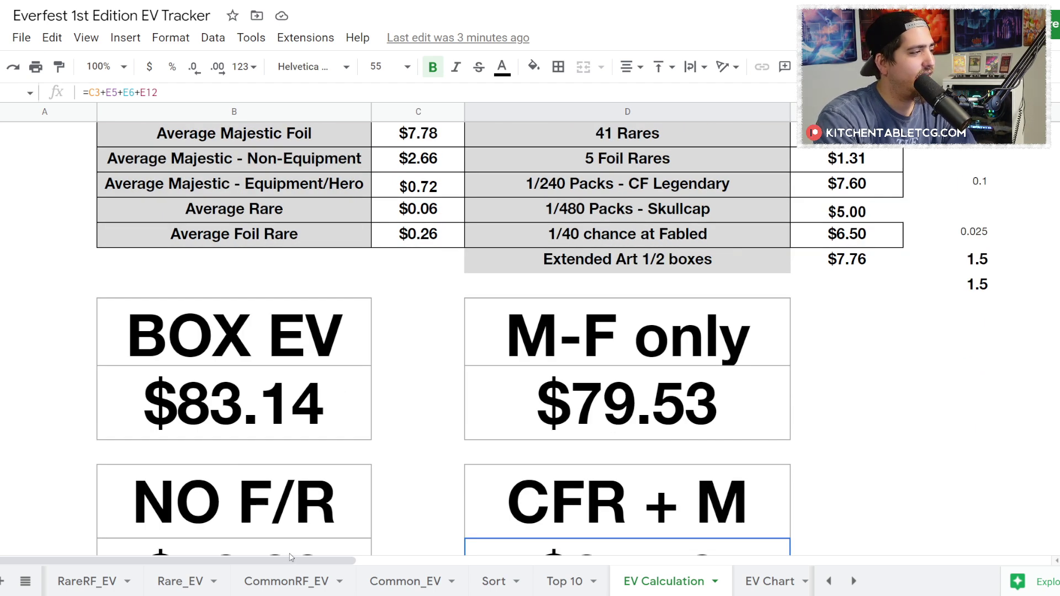
scroll(429, 490, "down", 3)
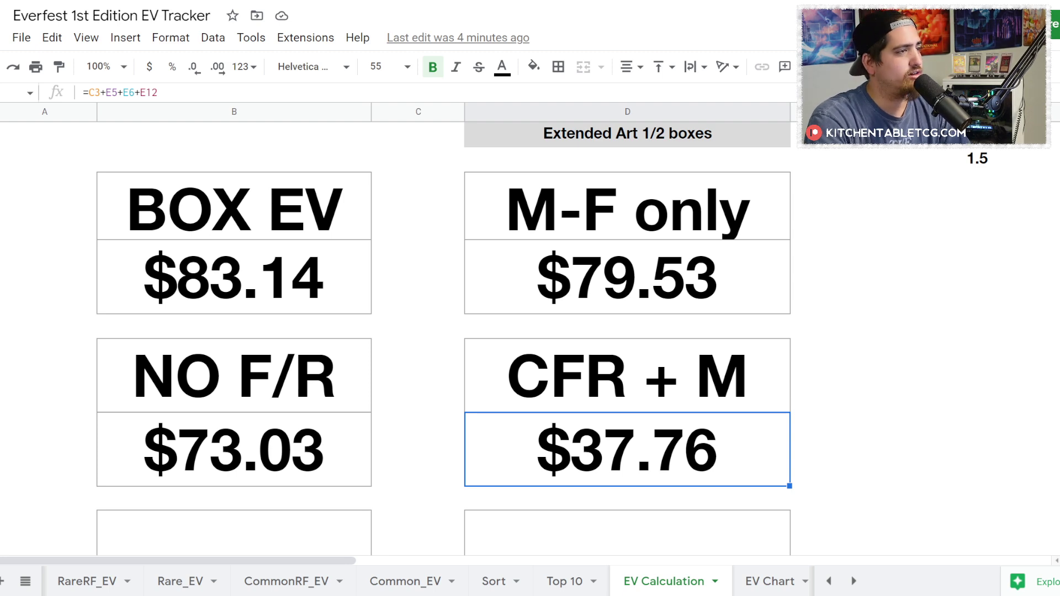
scroll(902, 403, "up", 5)
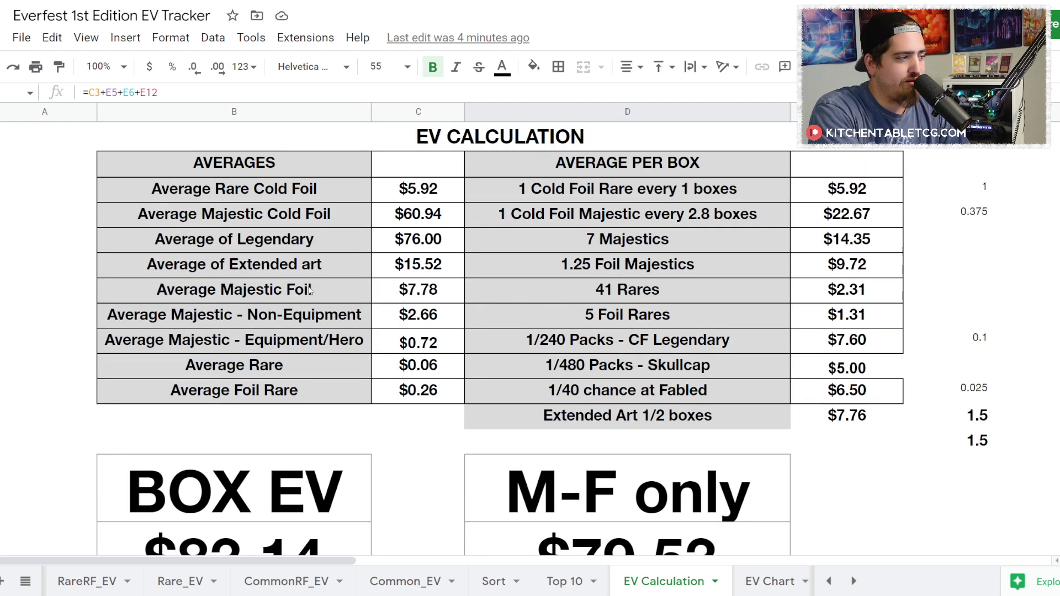